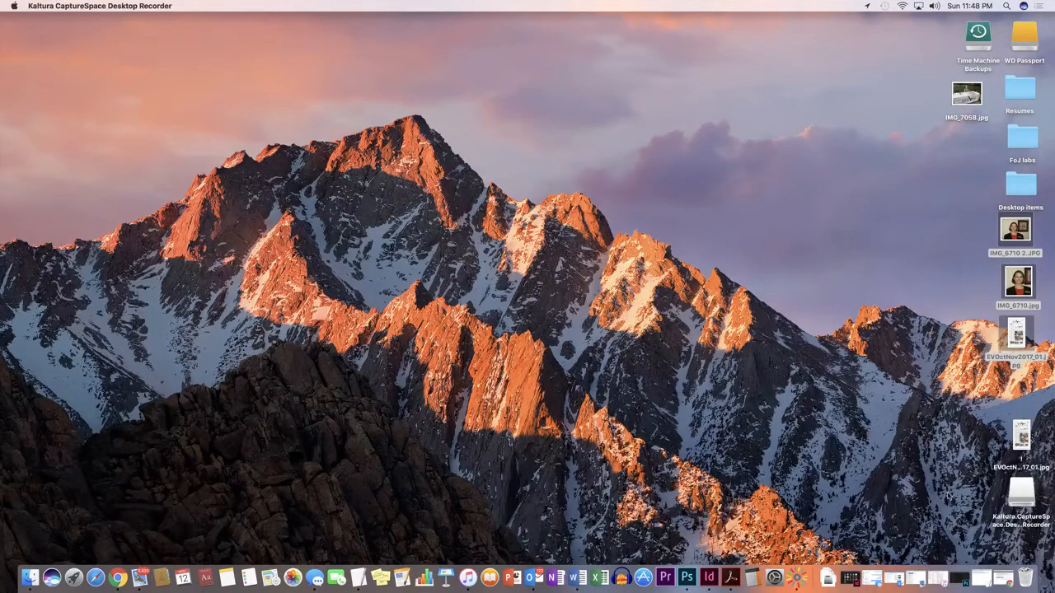
{"action": "left_click", "coordinate": [958, 579]}
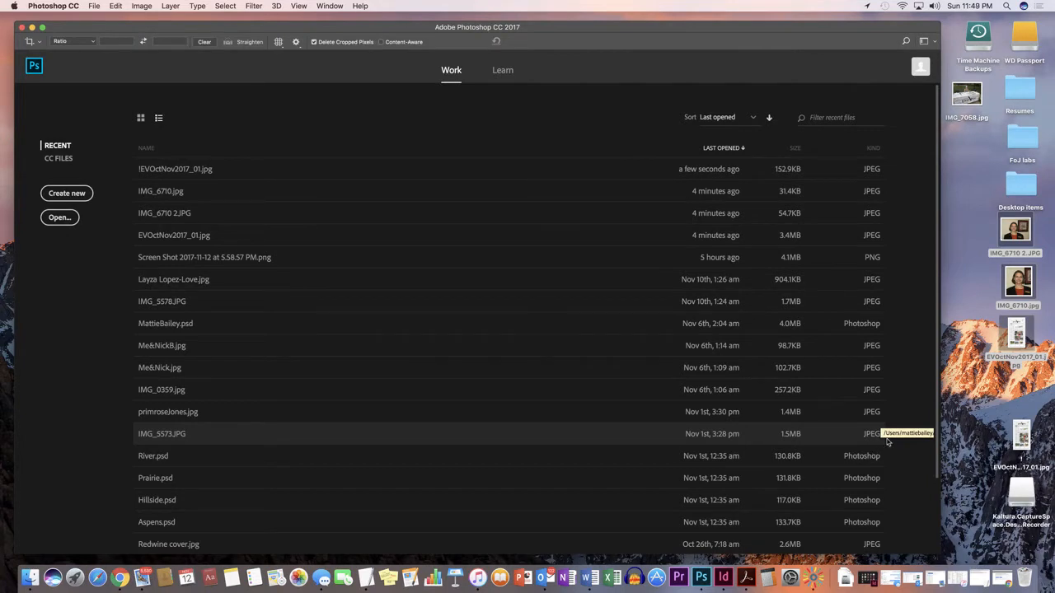
{"action": "left_click", "coordinate": [968, 347]}
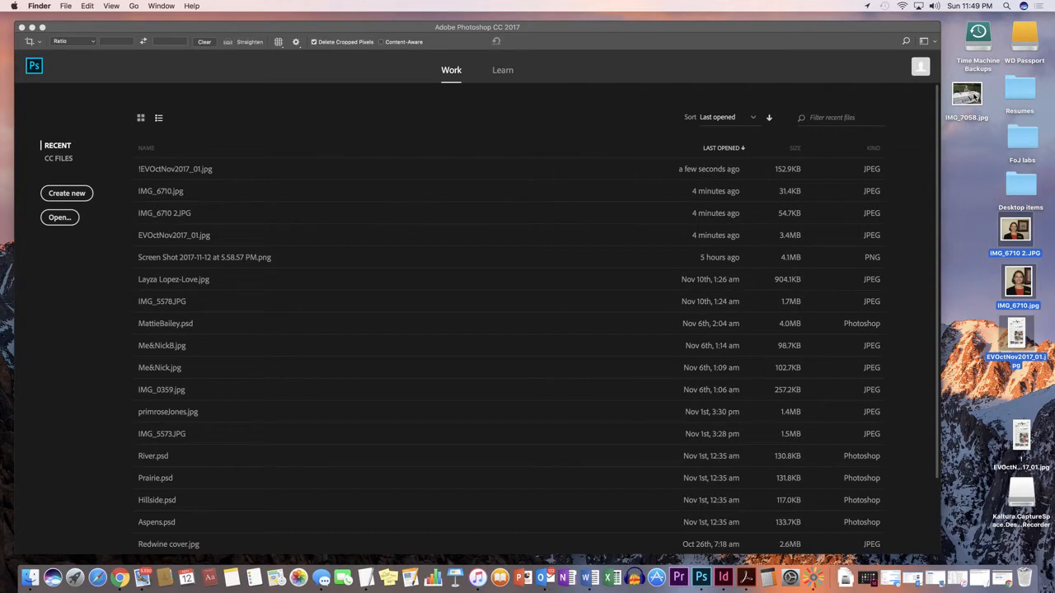
{"action": "left_click", "coordinate": [67, 7]}
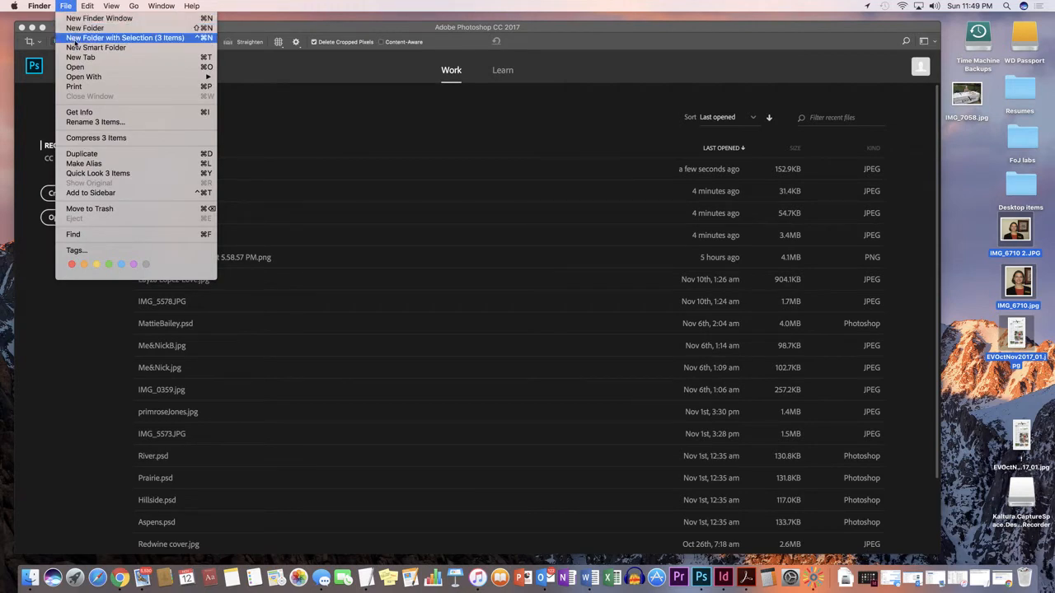
{"action": "left_click", "coordinate": [67, 8]}
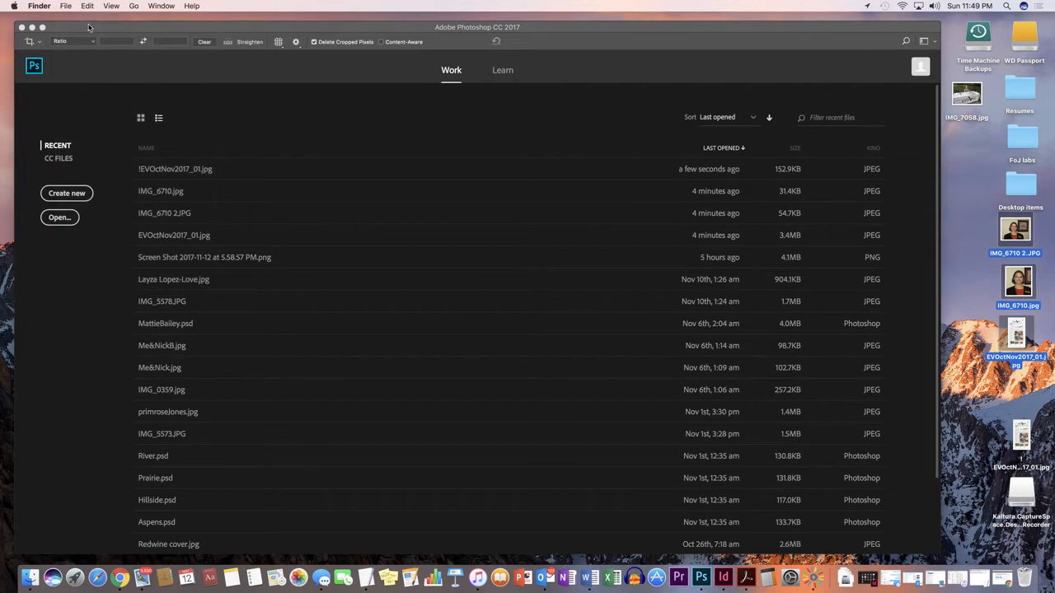
Step: Open the file IMG_7058.jpg from the Desktop
{"action": "left_click", "coordinate": [89, 26]}
{"action": "left_click", "coordinate": [96, 7]}
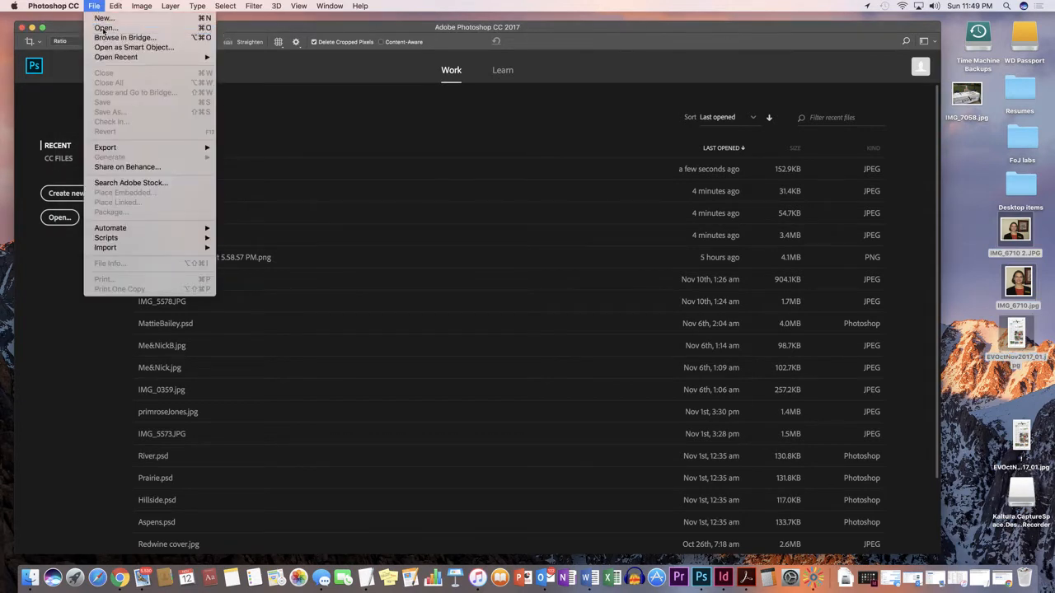
{"action": "left_click", "coordinate": [106, 28]}
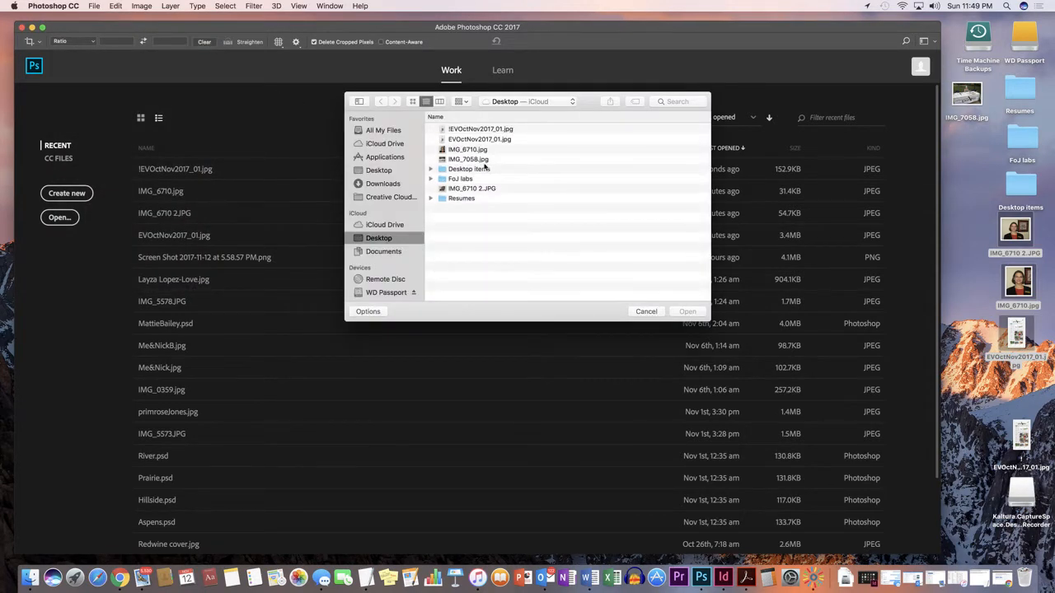
{"action": "left_click", "coordinate": [462, 160]}
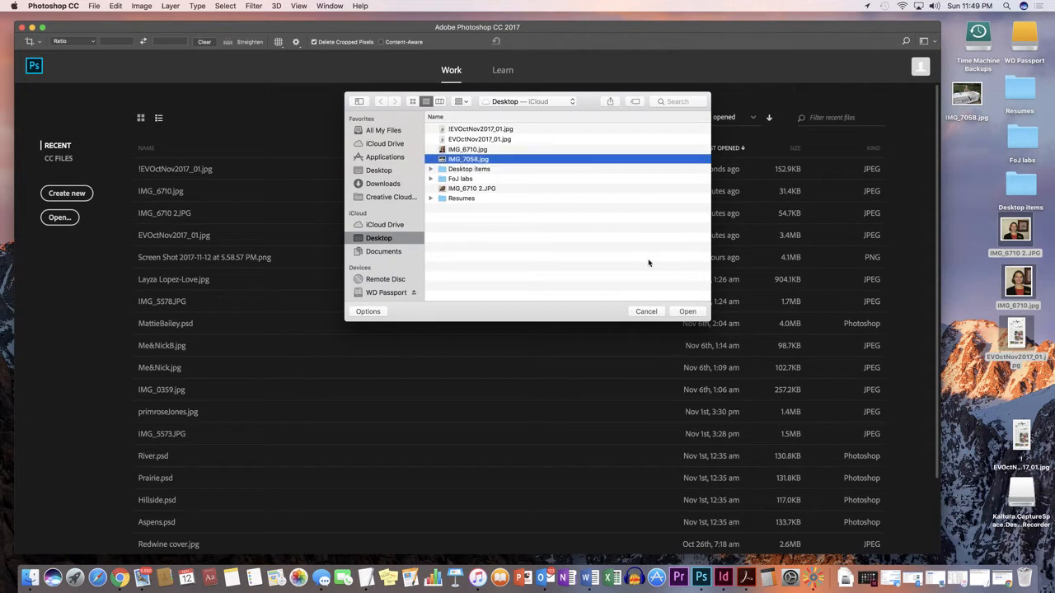
{"action": "left_click", "coordinate": [691, 313]}
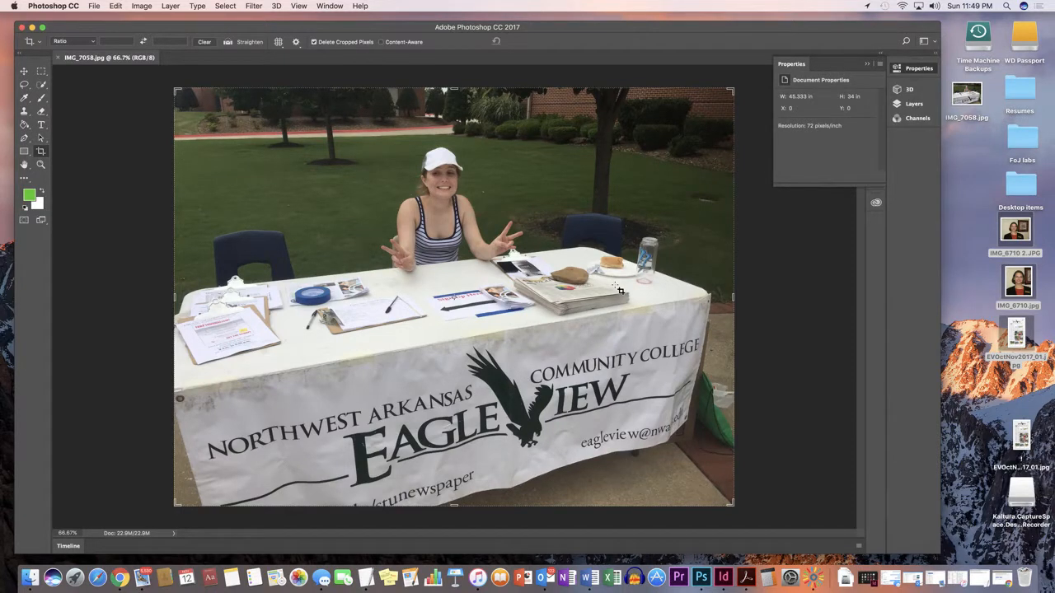
Step: Open the image's File Info and enter the photographer's full name as the Author Title
{"action": "left_click", "coordinate": [94, 7]}
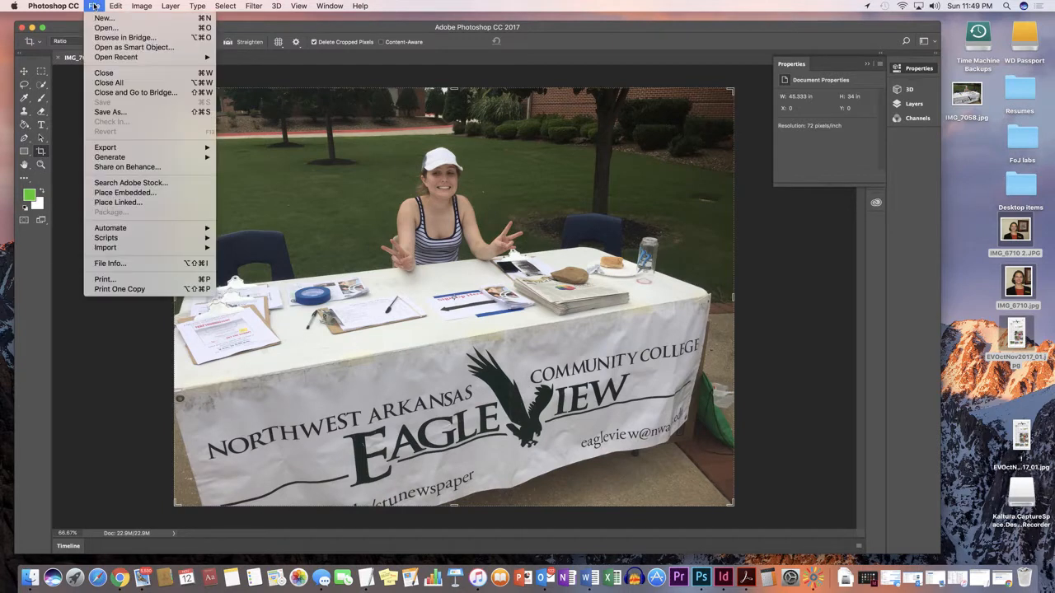
{"action": "left_click", "coordinate": [110, 263]}
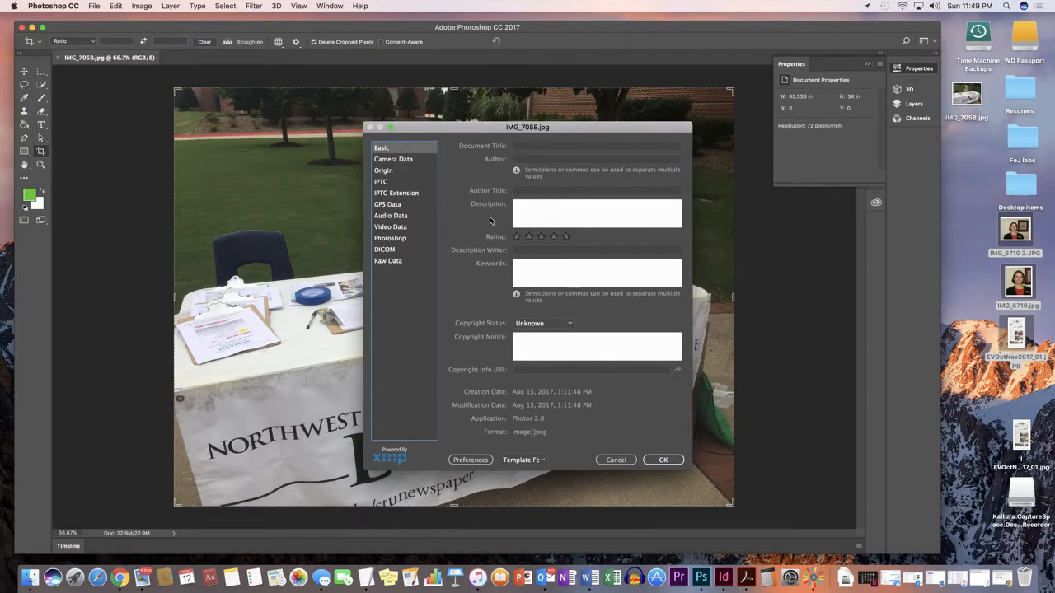
{"action": "left_click", "coordinate": [521, 191]}
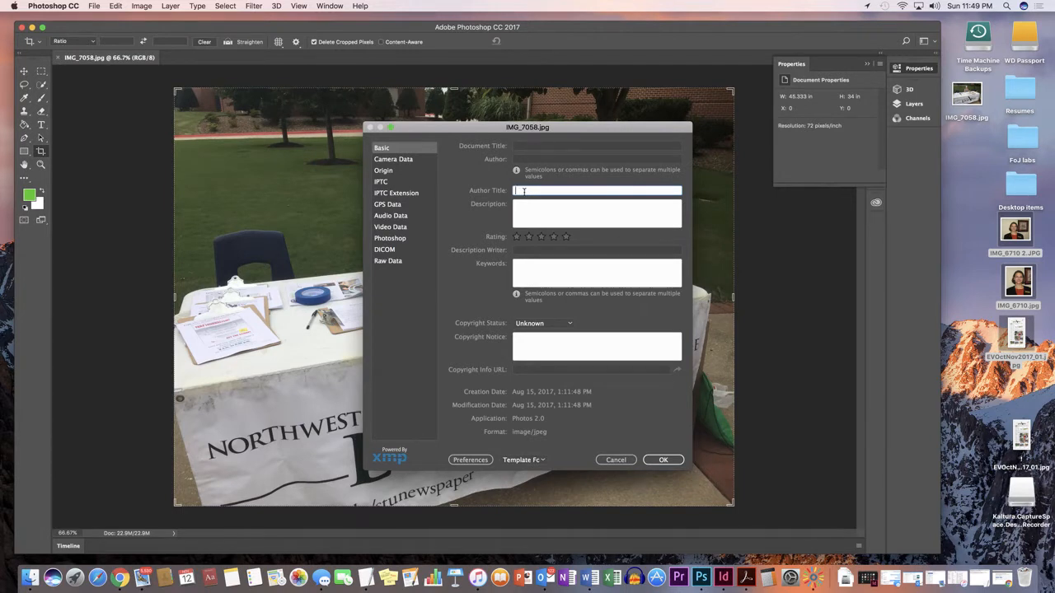
Step: Begin the Description with the subject's name followed by "mans the Eagle View table at the Welcome Back Days on Thursday, Aug."
{"action": "left_click", "coordinate": [519, 204]}
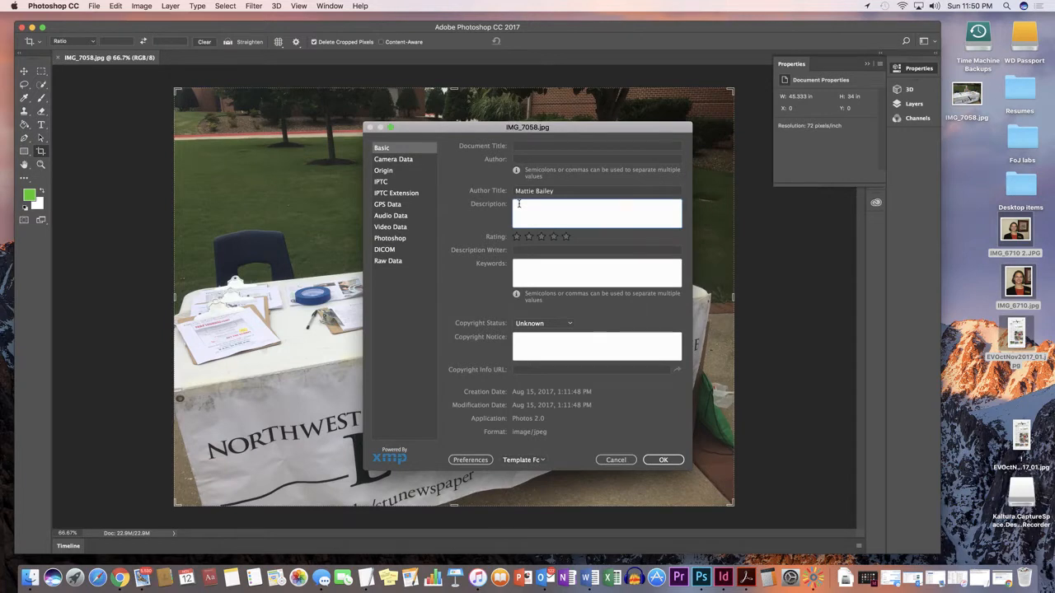
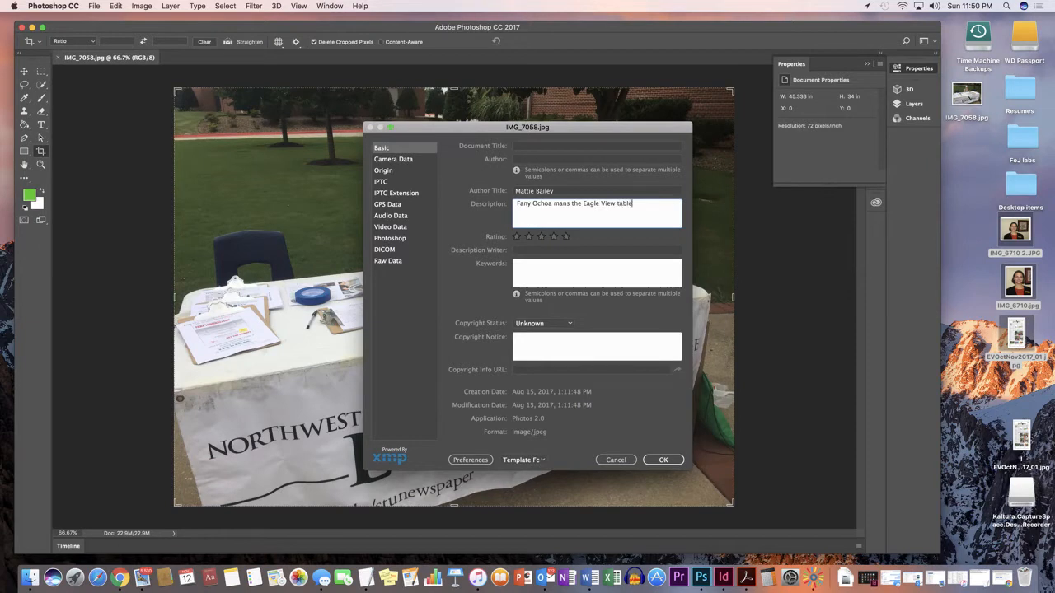
{"action": "type", "text": " at the Welcome Back Days on Thursday, N"}
{"action": "key", "text": "BackSpace"}
{"action": "type", "text": "Aug."}
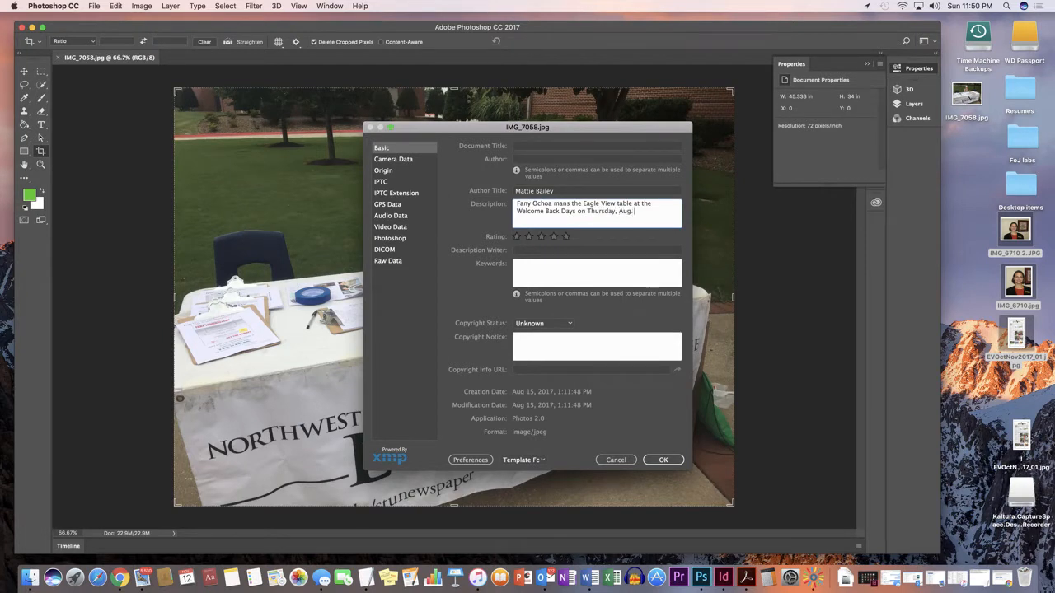
{"action": "type", "text": " 18, 2"}
{"action": "type", "text": "017"}
{"action": "type", "text": "."}
{"action": "type", "text": " in Bog"}
{"action": "type", "text": "le Plaza"}
{"action": "type", "text": " in"}
Step: Finish the Description with "18, 2017, in Bogle Plaza at NWACC." and apply the file info
{"action": "key", "text": "BackSpace"}
{"action": "key", "text": "BackSpace"}
{"action": "type", "text": "at NWACC."}
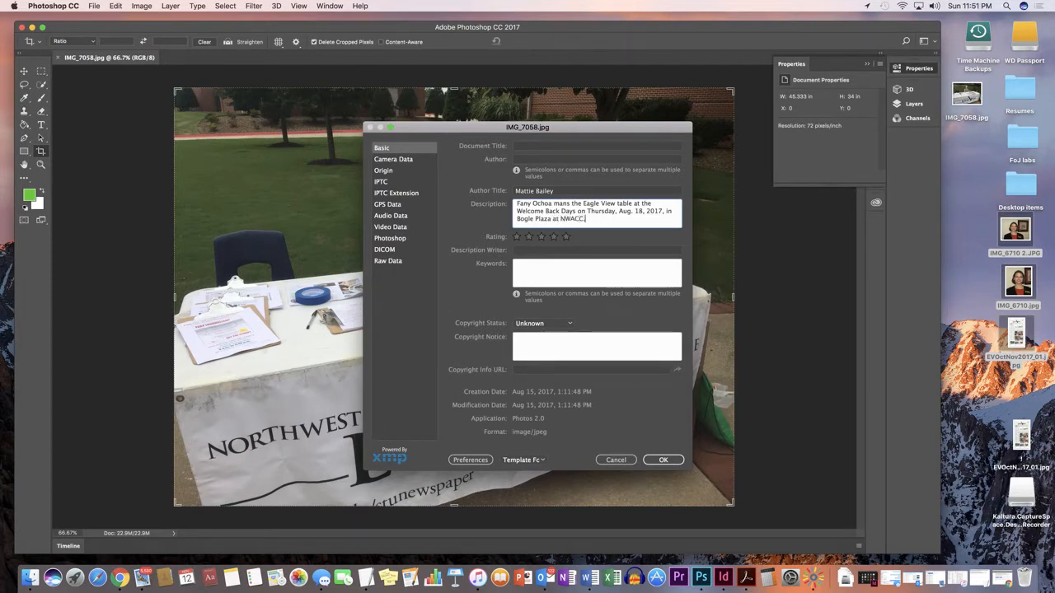
{"action": "left_click", "coordinate": [664, 463]}
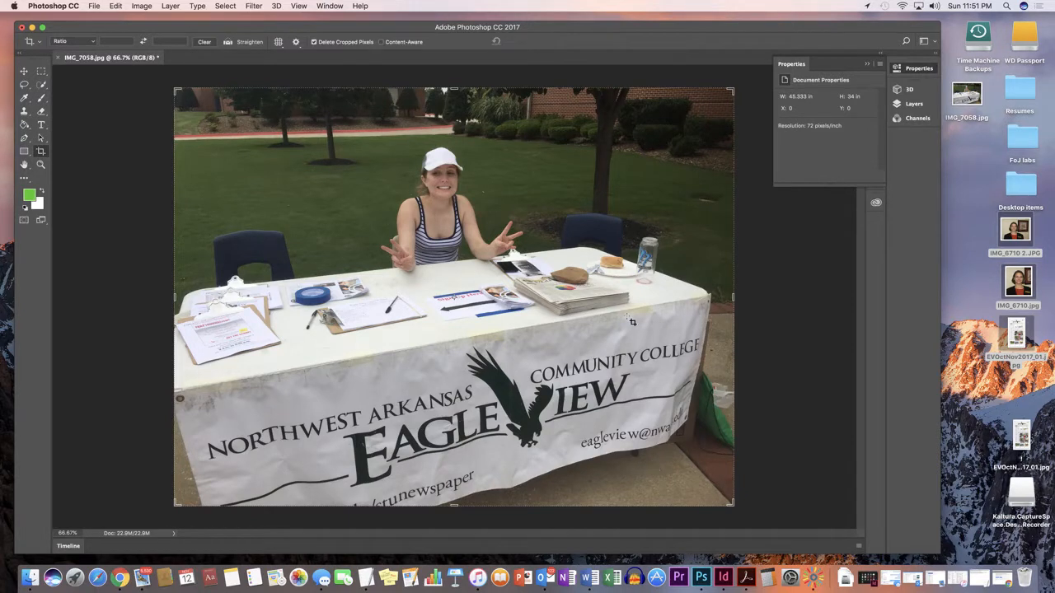
Step: Convert the image to CMYK Color mode, accepting the profile conversion
{"action": "left_click", "coordinate": [140, 6]}
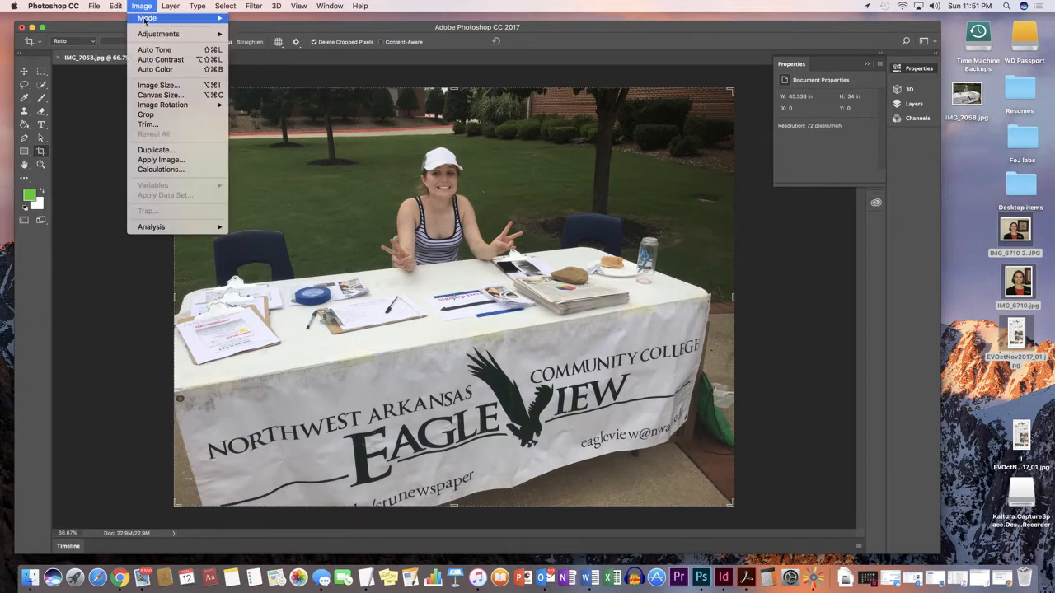
{"action": "mouse_move", "coordinate": [145, 19]}
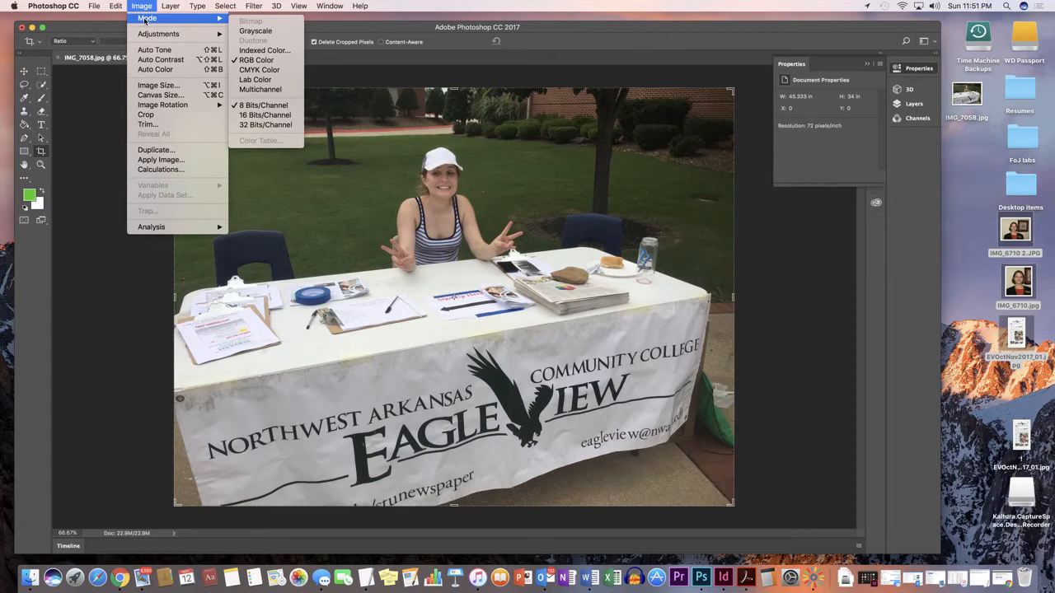
{"action": "left_click", "coordinate": [273, 70]}
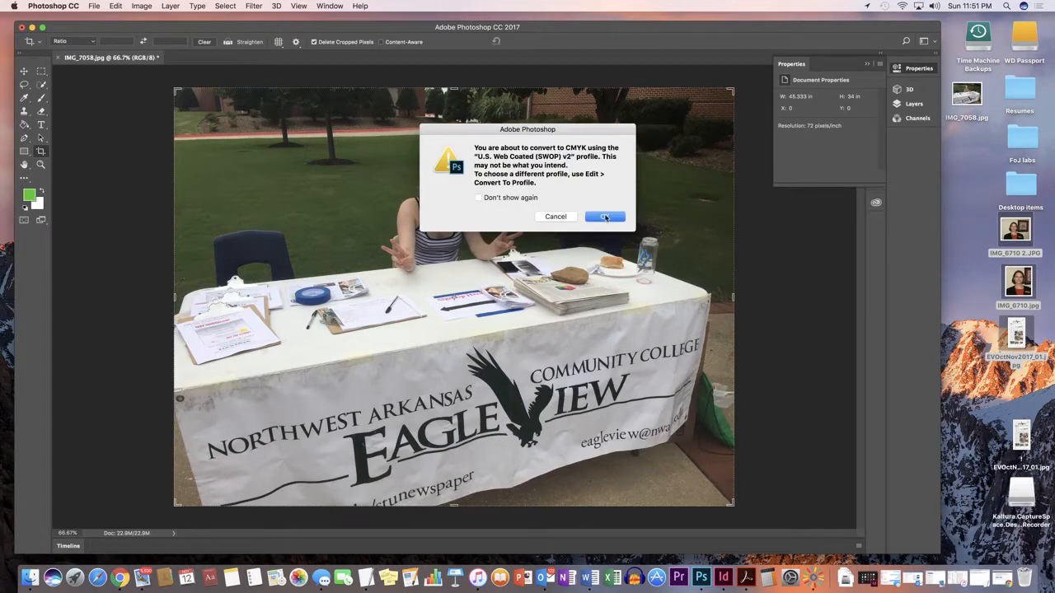
{"action": "left_click", "coordinate": [605, 216]}
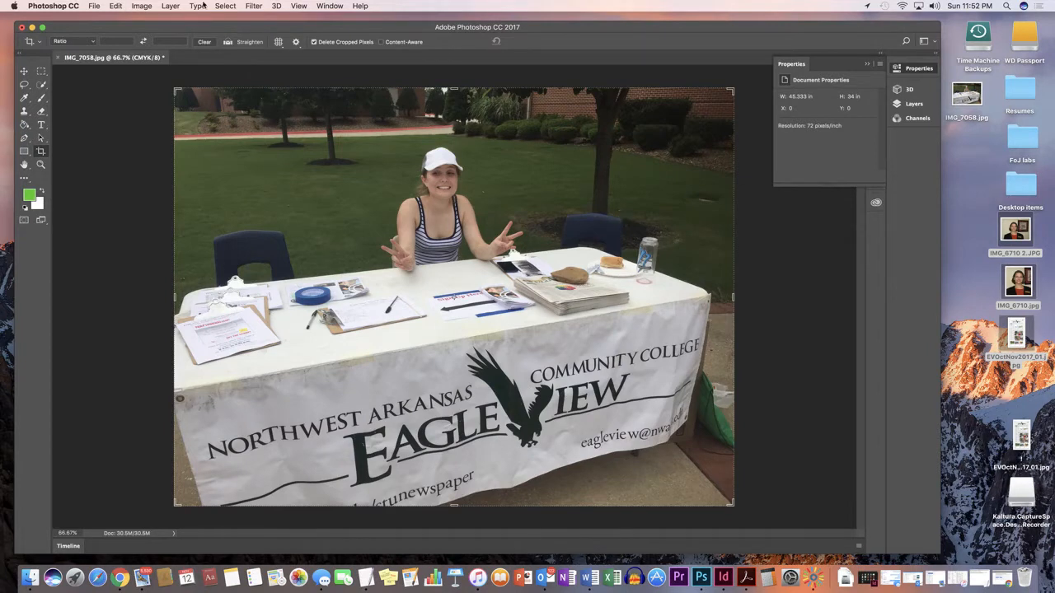
Step: Open Levels and set the composite CMYK black input level to 12
{"action": "left_click", "coordinate": [140, 7]}
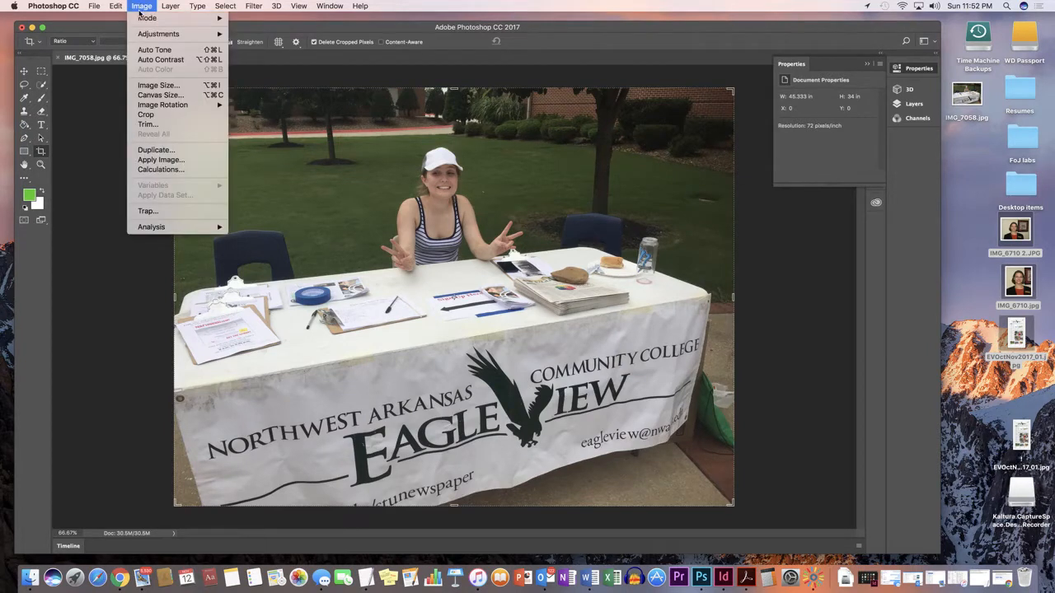
{"action": "mouse_move", "coordinate": [142, 34]}
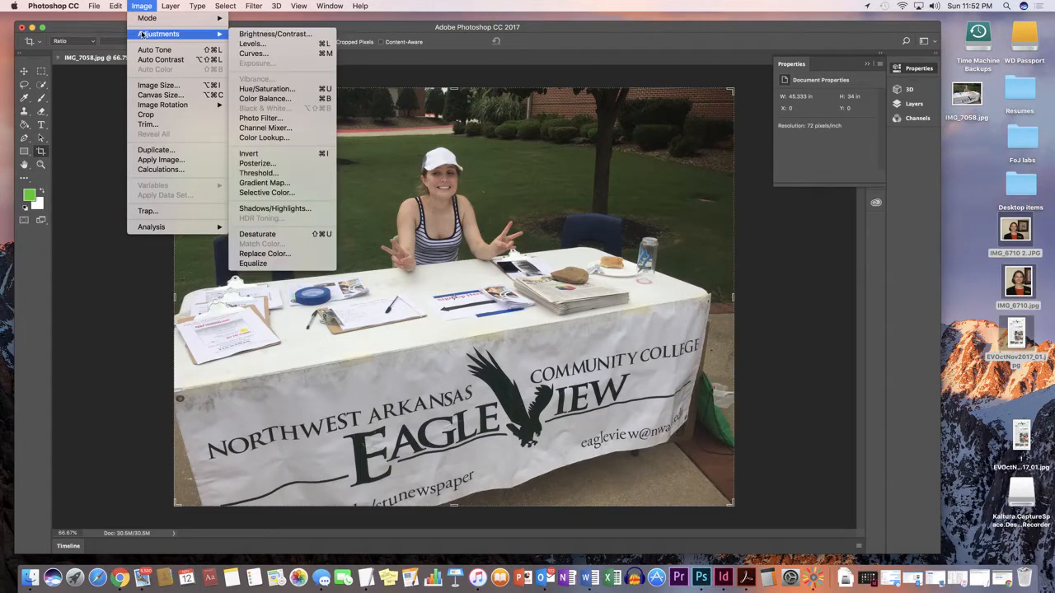
{"action": "left_click", "coordinate": [252, 44]}
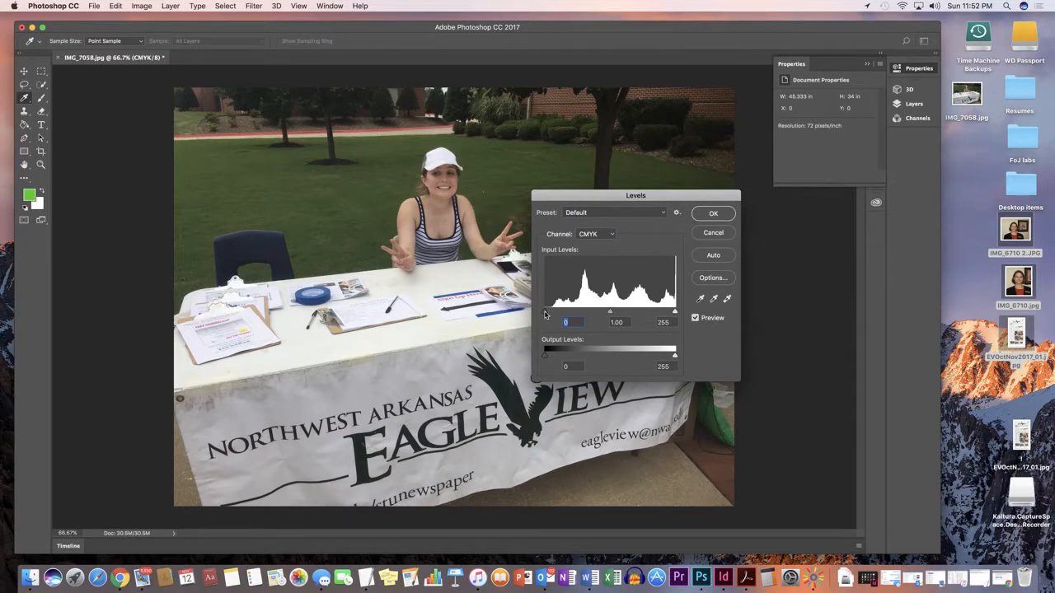
{"action": "left_click_drag", "start_coordinate": [545, 312], "coordinate": [551, 315]}
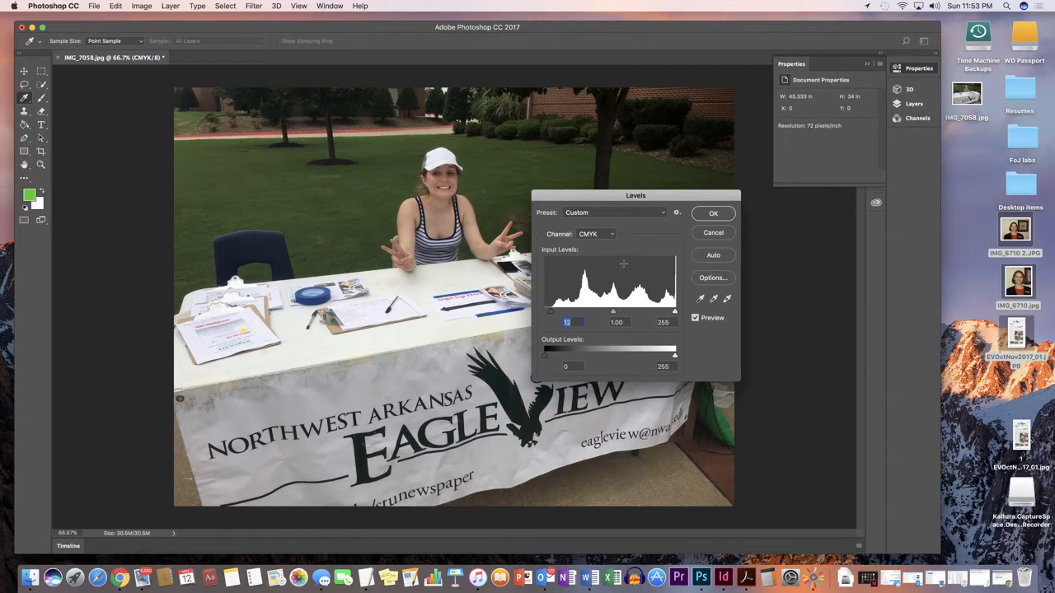
Step: Switch Levels to the Cyan channel and raise its black input level to about 25
{"action": "left_click", "coordinate": [613, 237]}
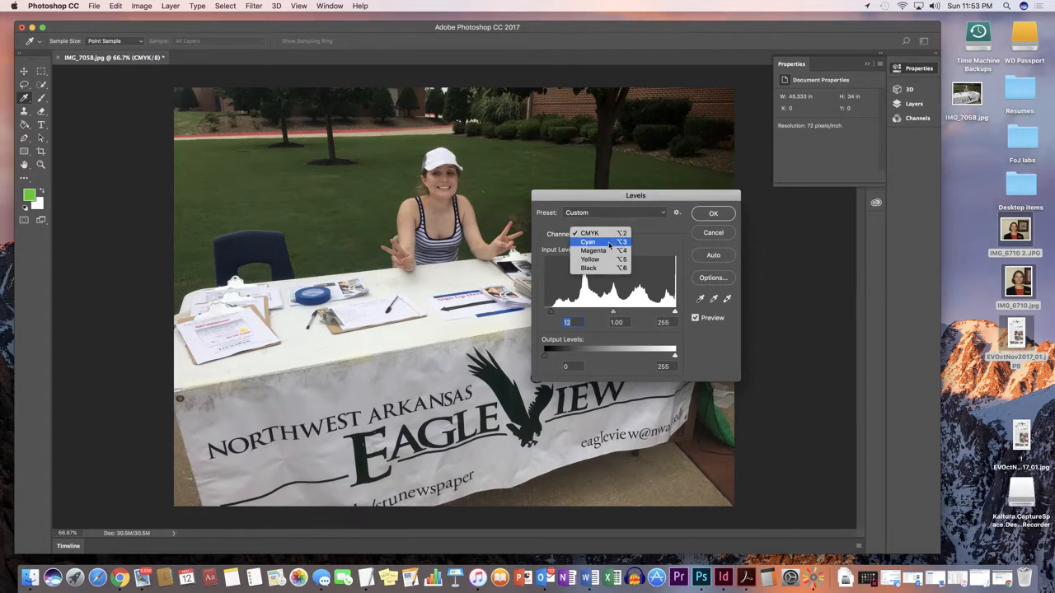
{"action": "left_click", "coordinate": [610, 243]}
{"action": "left_click_drag", "start_coordinate": [545, 316], "coordinate": [564, 316]}
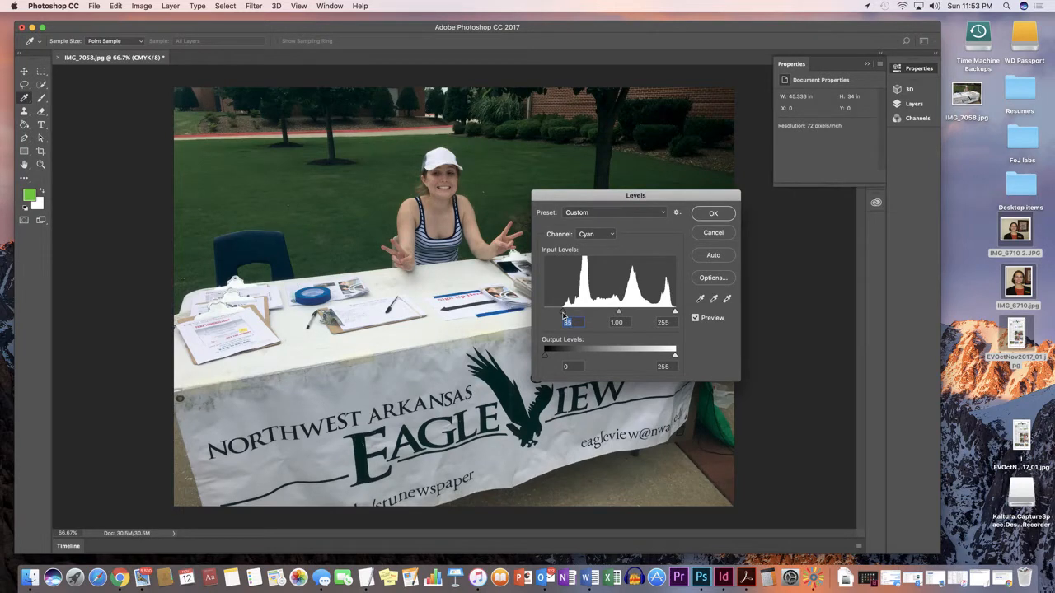
{"action": "left_click_drag", "start_coordinate": [674, 314], "coordinate": [671, 314]}
Step: Switch Levels to the Magenta channel and raise its black input level slightly
{"action": "left_click", "coordinate": [609, 235]}
{"action": "left_click", "coordinate": [605, 244]}
{"action": "left_click_drag", "start_coordinate": [546, 314], "coordinate": [564, 316]}
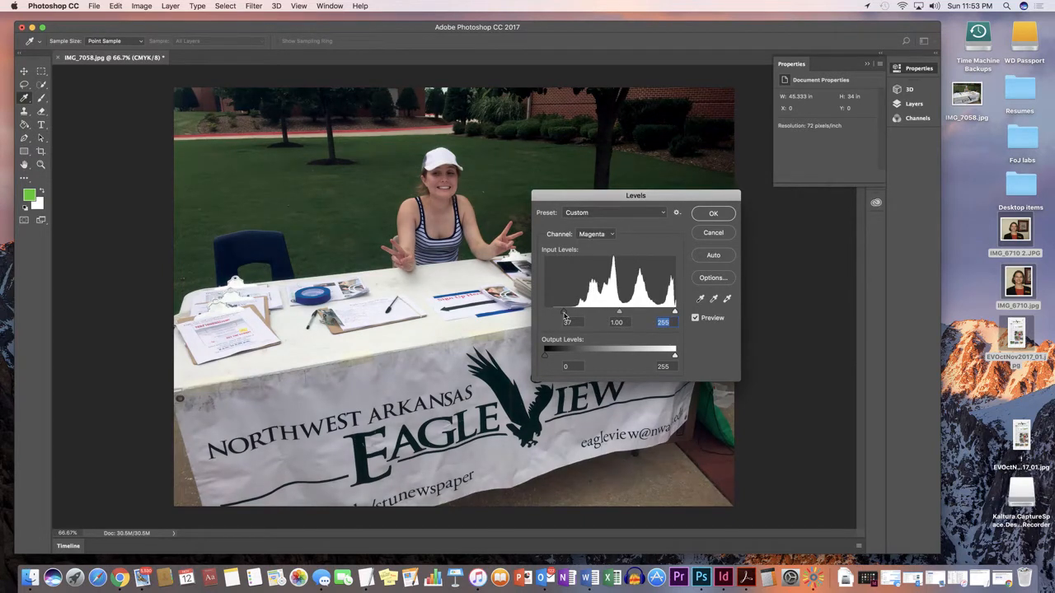
{"action": "left_click", "coordinate": [564, 315]}
{"action": "left_click_drag", "start_coordinate": [565, 315], "coordinate": [554, 315]}
Step: Switch Levels to the Yellow channel and set its black input level to 11
{"action": "left_click", "coordinate": [611, 236]}
{"action": "left_click", "coordinate": [595, 245]}
{"action": "left_click_drag", "start_coordinate": [545, 312], "coordinate": [551, 313]}
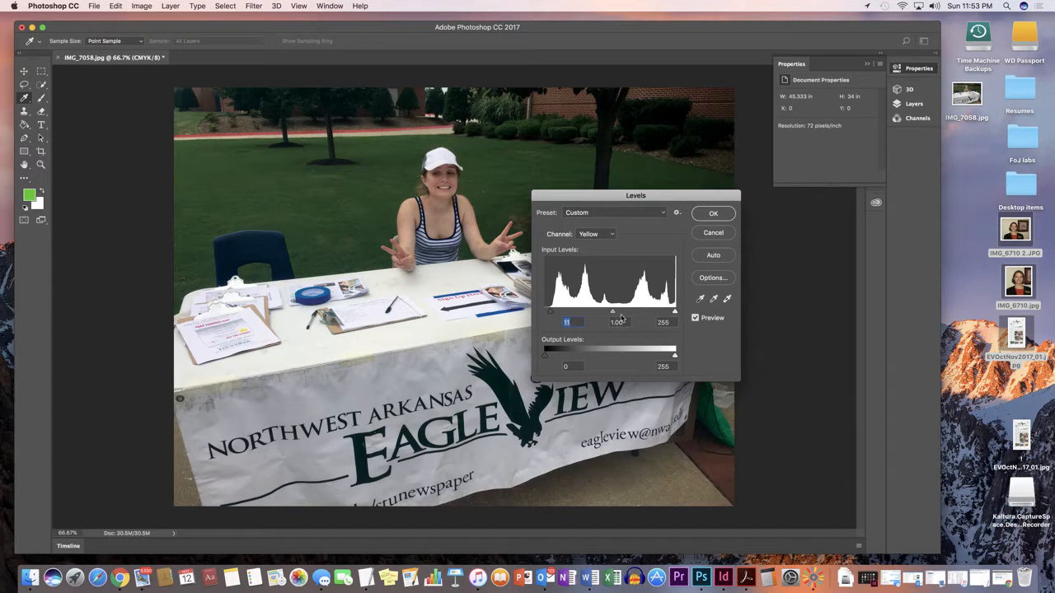
Step: Set the Black channel's black input level to 32 and apply the Levels adjustment
{"action": "left_click", "coordinate": [604, 238]}
{"action": "left_click", "coordinate": [591, 245]}
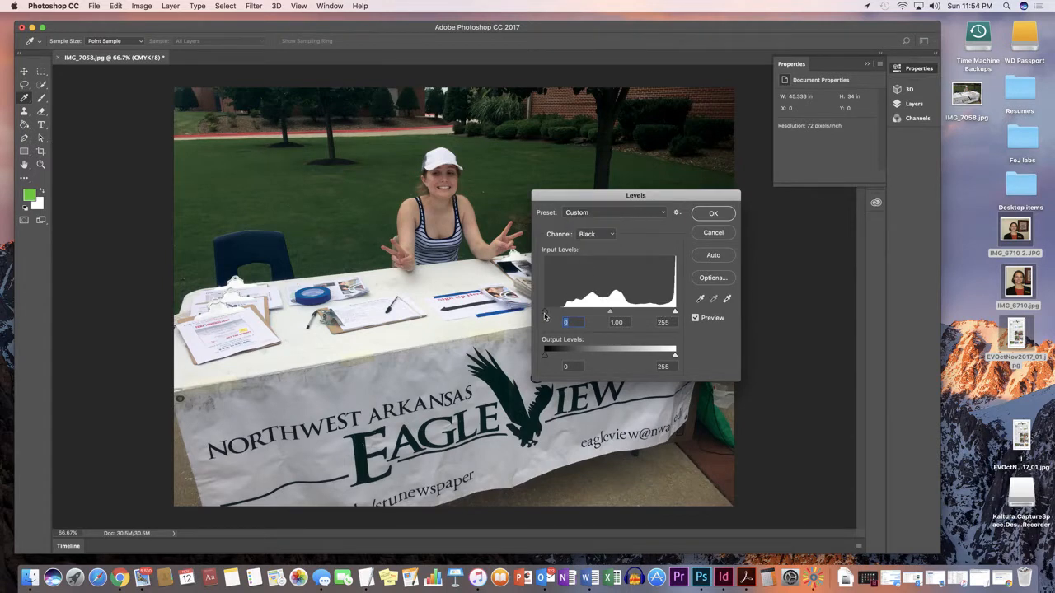
{"action": "left_click_drag", "start_coordinate": [544, 313], "coordinate": [562, 316]}
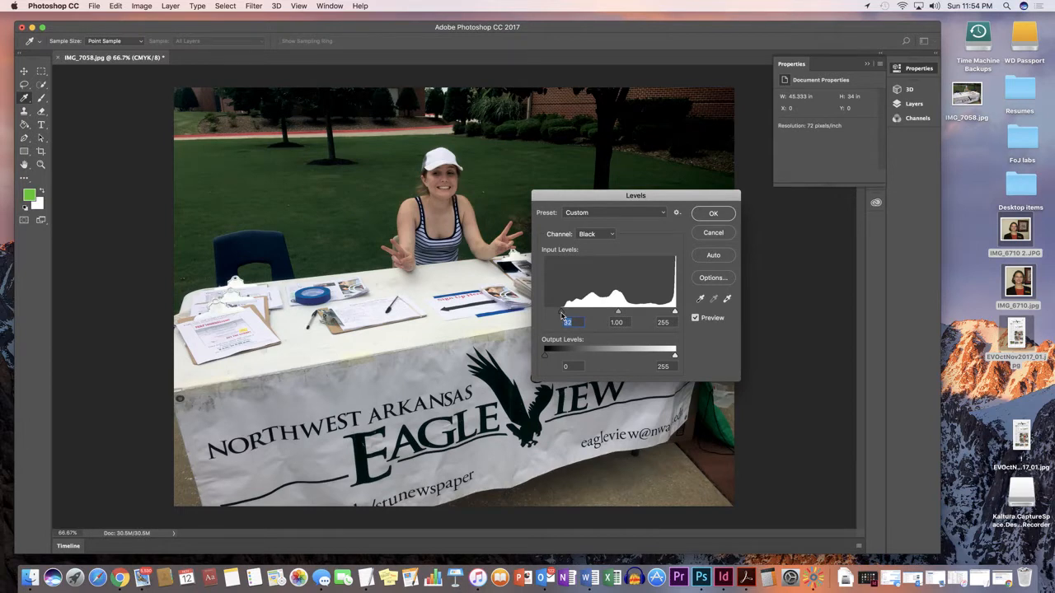
{"action": "left_click", "coordinate": [713, 215]}
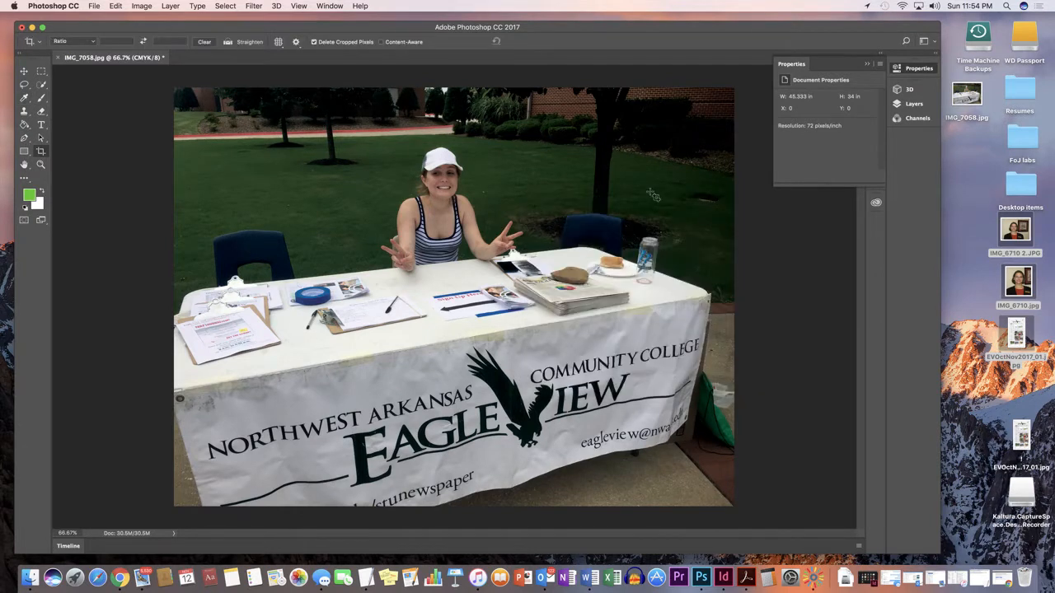
Step: Raise the image brightness to 45 with Brightness/Contrast and apply it
{"action": "left_click", "coordinate": [142, 6]}
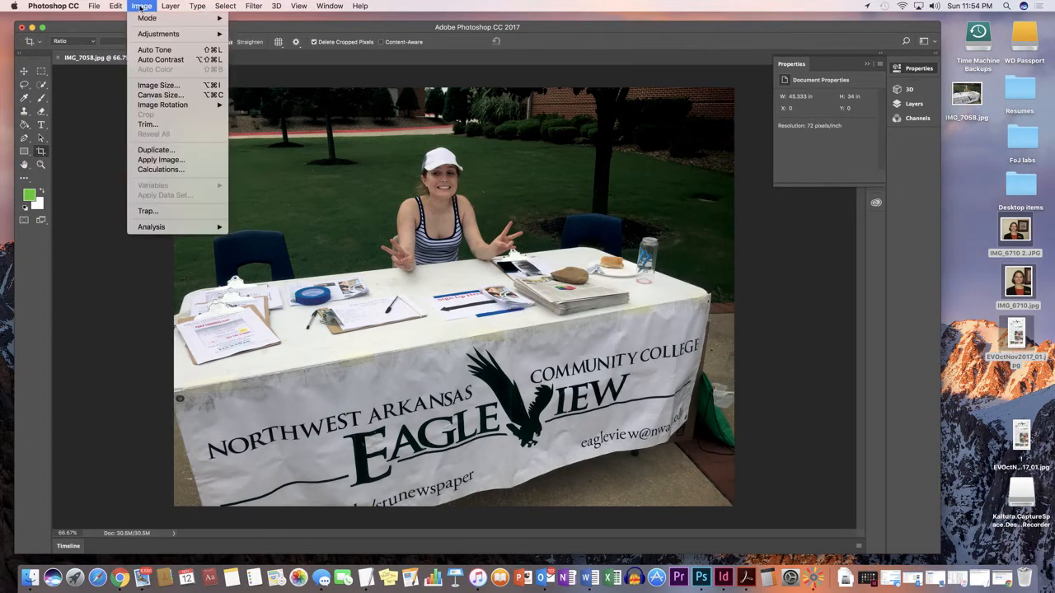
{"action": "mouse_move", "coordinate": [144, 35]}
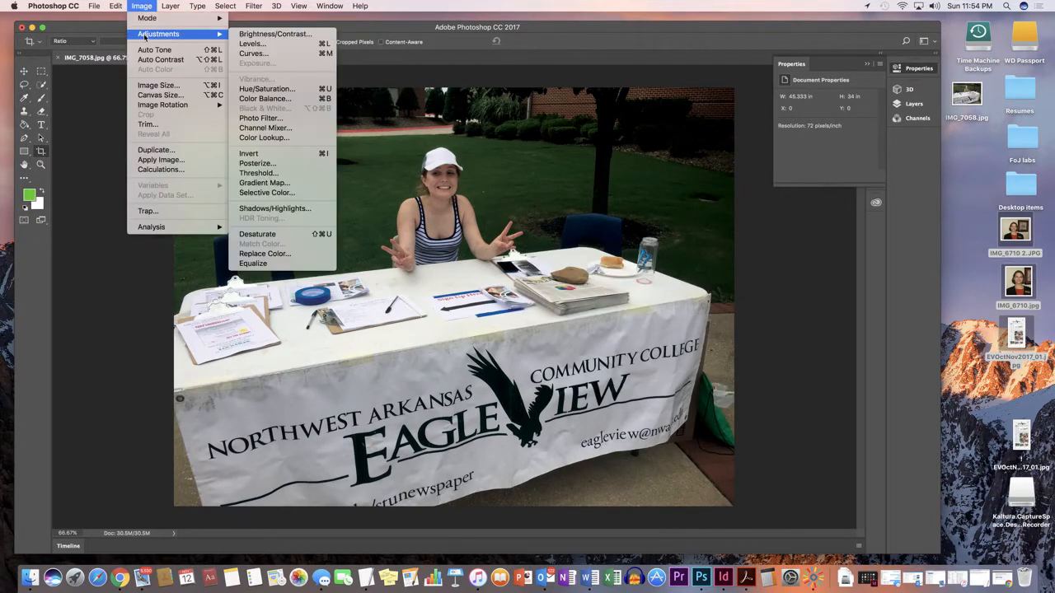
{"action": "left_click", "coordinate": [253, 36]}
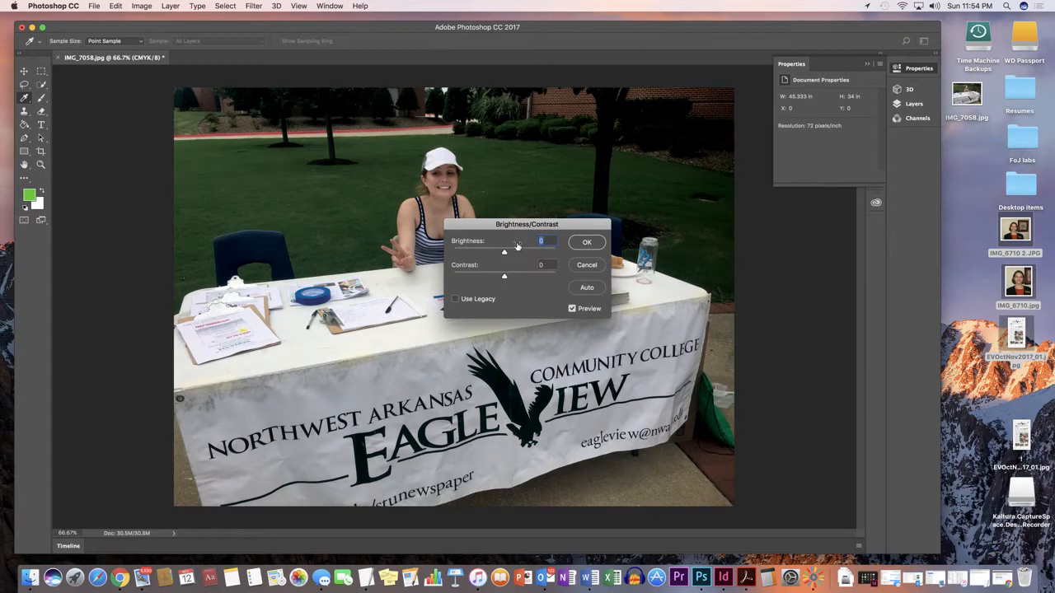
{"action": "left_click_drag", "start_coordinate": [505, 255], "coordinate": [520, 254]}
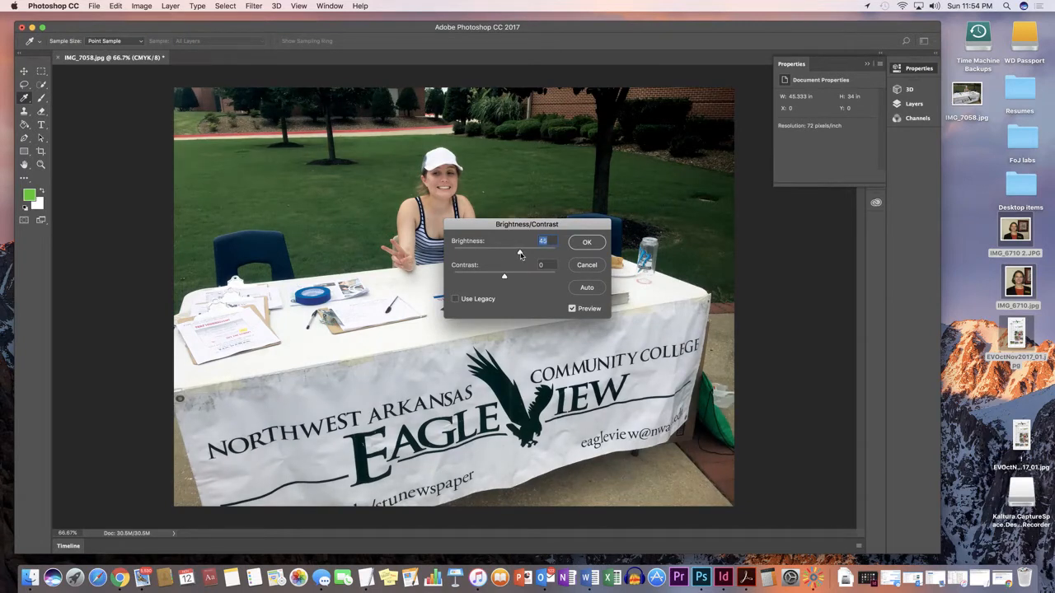
{"action": "left_click_drag", "start_coordinate": [527, 226], "coordinate": [728, 249]}
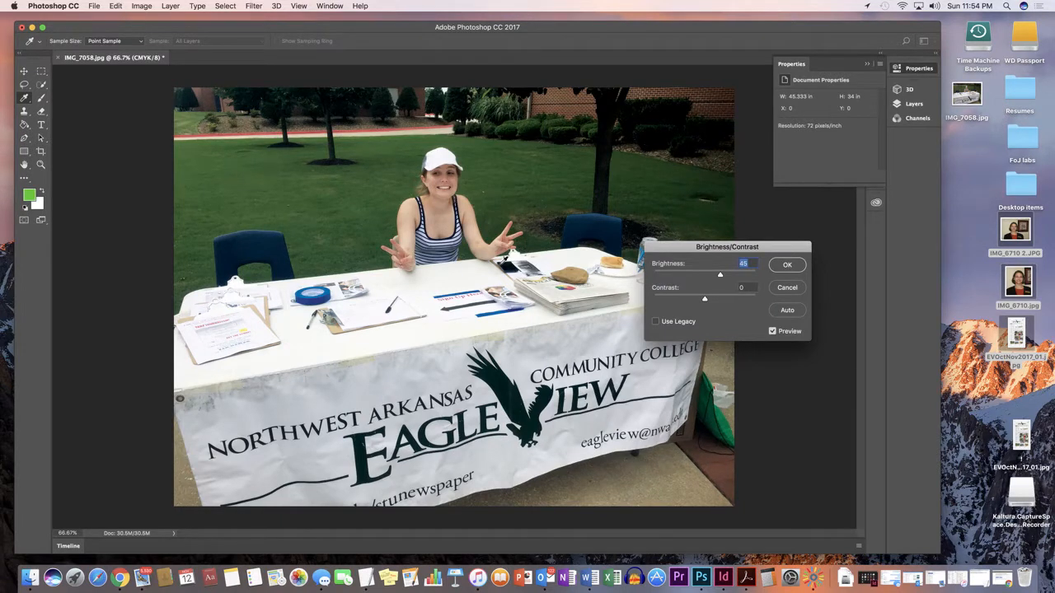
{"action": "left_click", "coordinate": [788, 265]}
{"action": "key", "text": "c"}
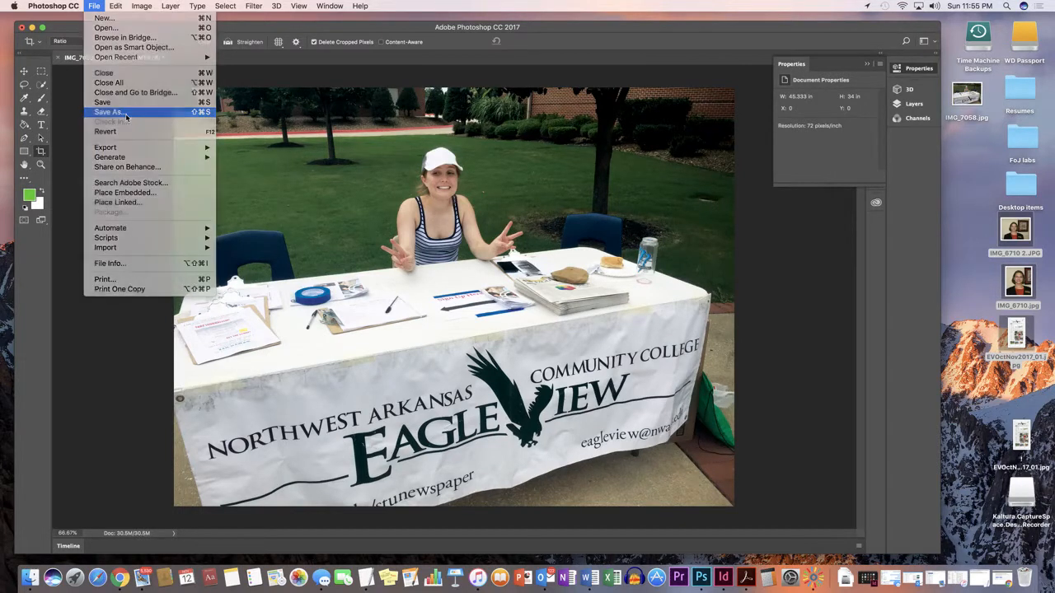
Step: Save the image as a JPEG named WelcomeBackFany on the Desktop
{"action": "left_click", "coordinate": [126, 116]}
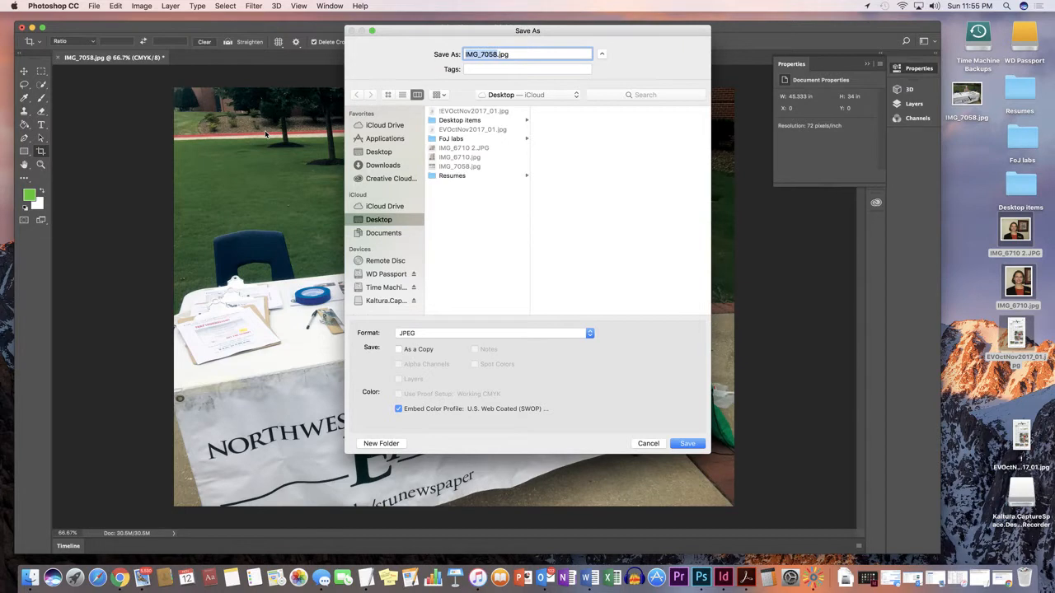
{"action": "type", "text": "WelcomeBack"}
{"action": "type", "text": "Fam"}
{"action": "left_click", "coordinate": [687, 443]}
{"action": "left_click", "coordinate": [590, 211]}
{"action": "key", "text": "c"}
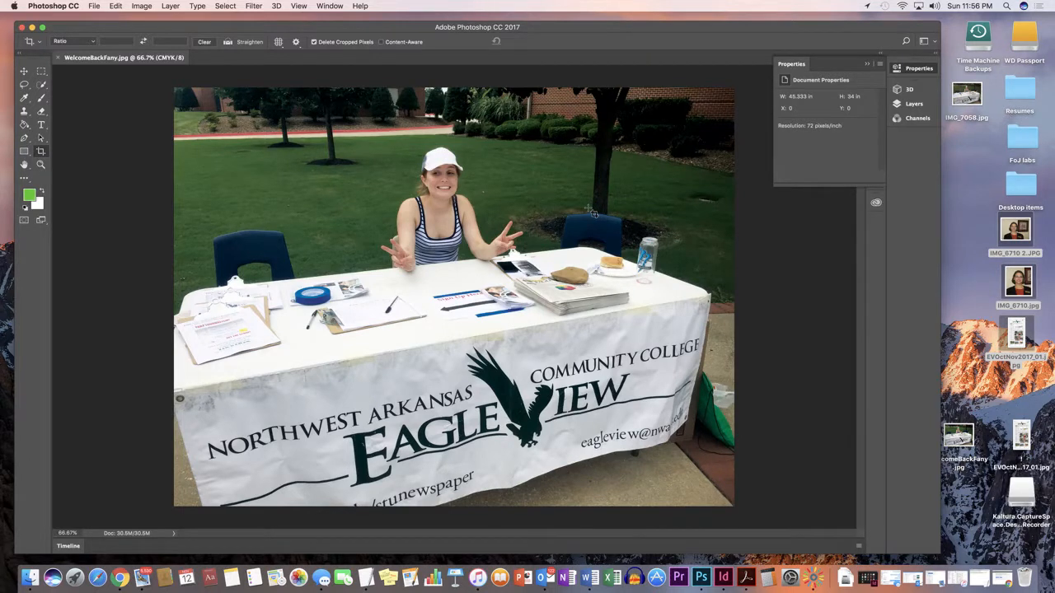
Step: In Image Size, turn off resampling and set the resolution to 180 pixels/inch
{"action": "left_click", "coordinate": [148, 7]}
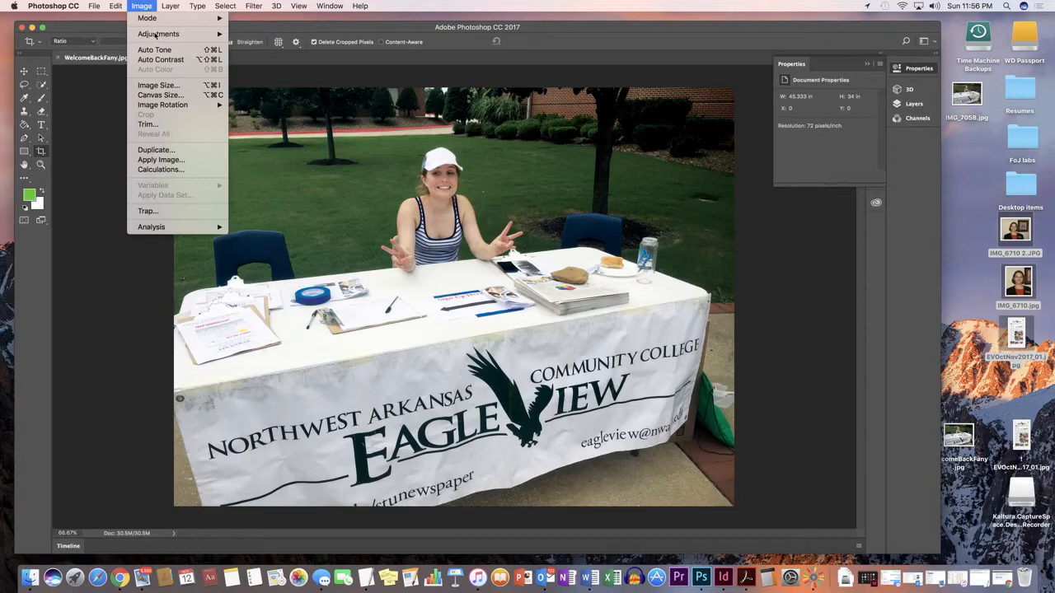
{"action": "left_click", "coordinate": [162, 86]}
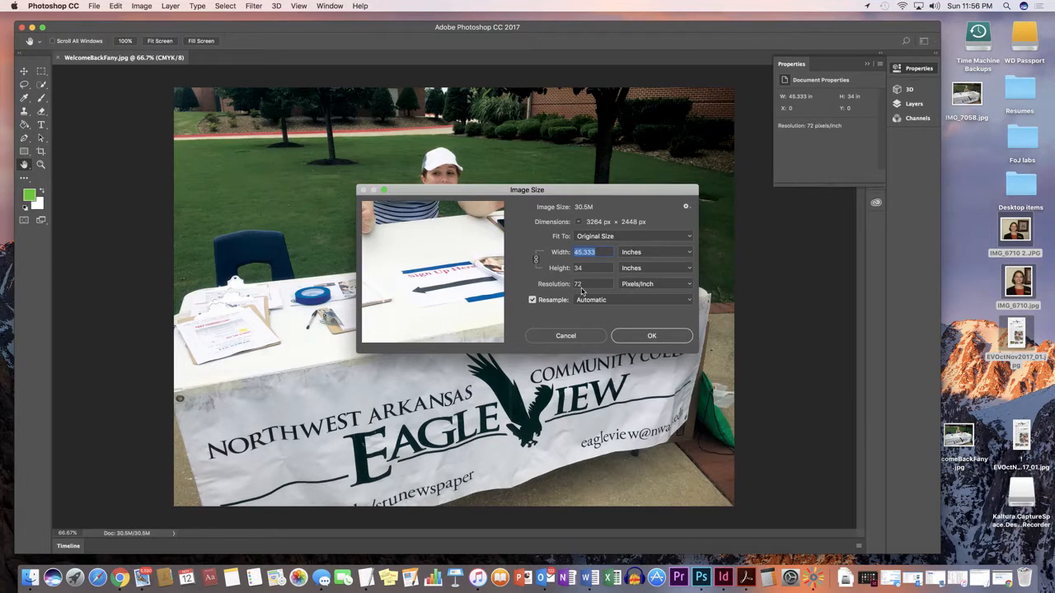
{"action": "left_click", "coordinate": [532, 302]}
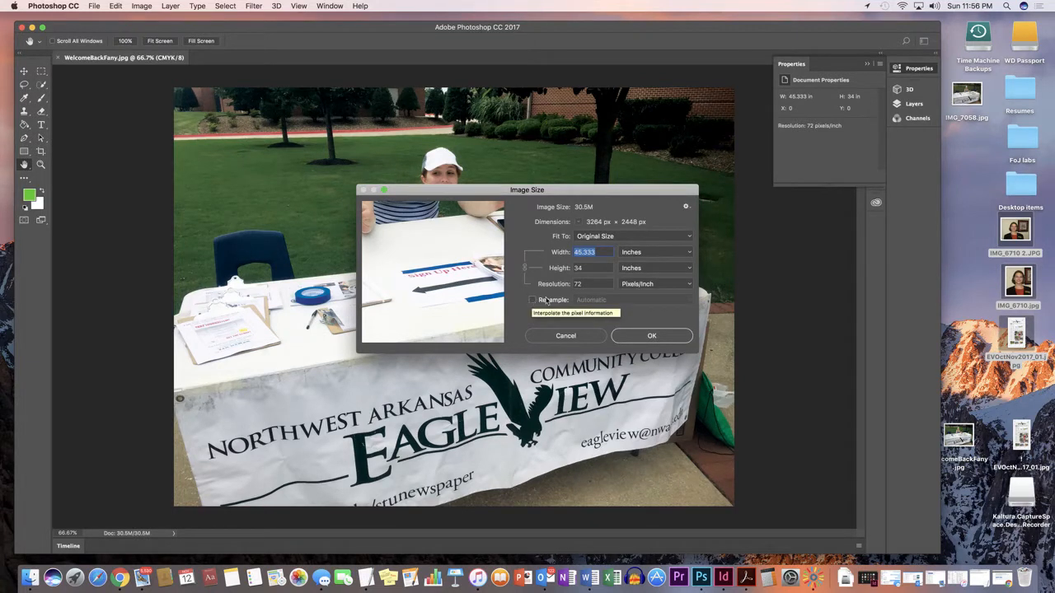
{"action": "left_click_drag", "start_coordinate": [569, 284], "coordinate": [566, 284]}
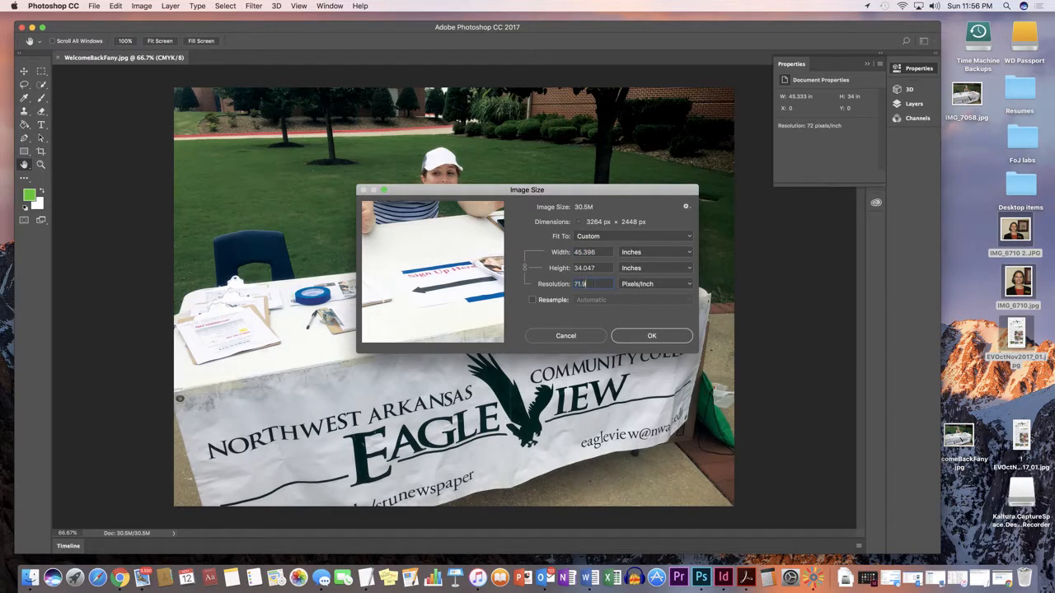
{"action": "type", "text": "1"}
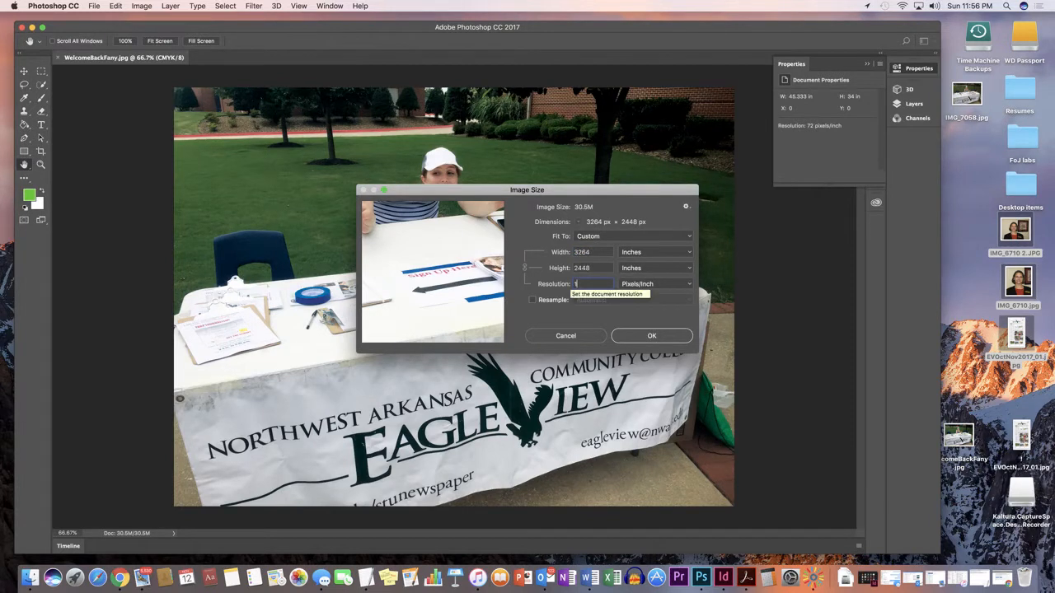
{"action": "type", "text": "80"}
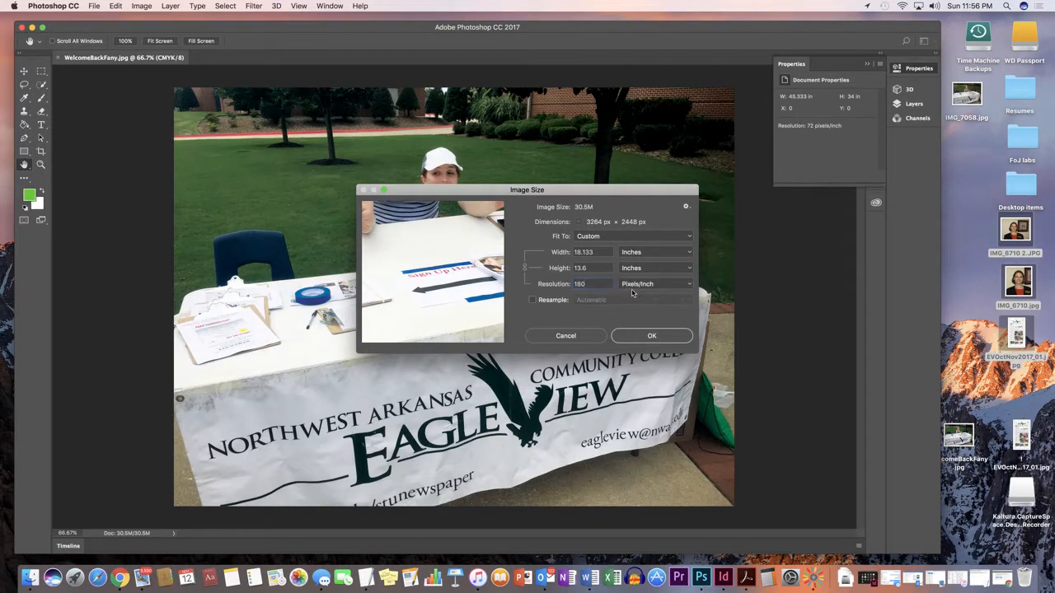
Step: Turn resampling back on, set the image width to 6 inches, and apply the resize
{"action": "left_click", "coordinate": [532, 301]}
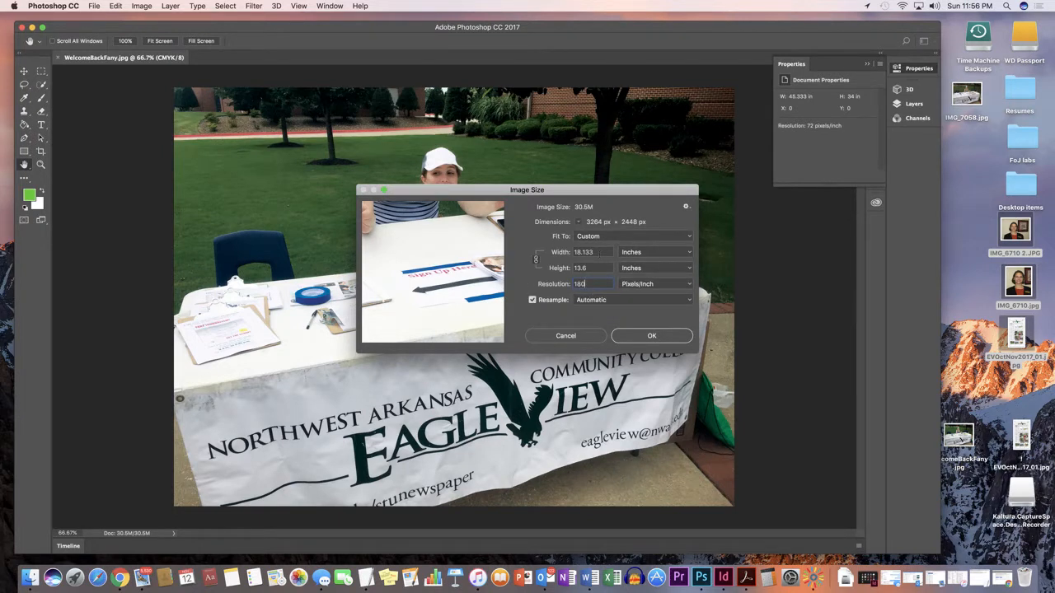
{"action": "double_click", "coordinate": [592, 252]}
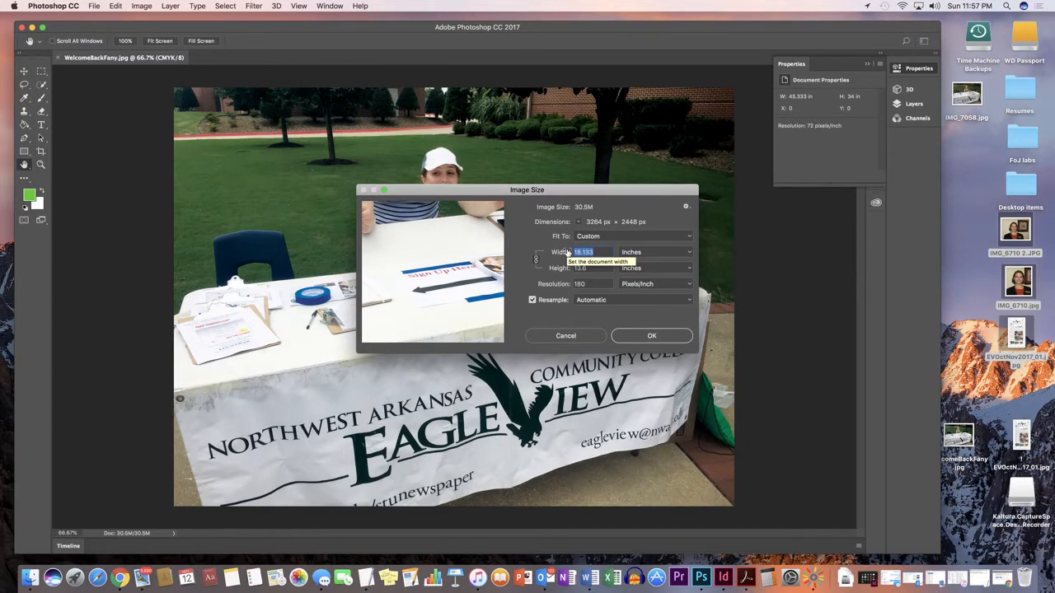
{"action": "type", "text": "7"}
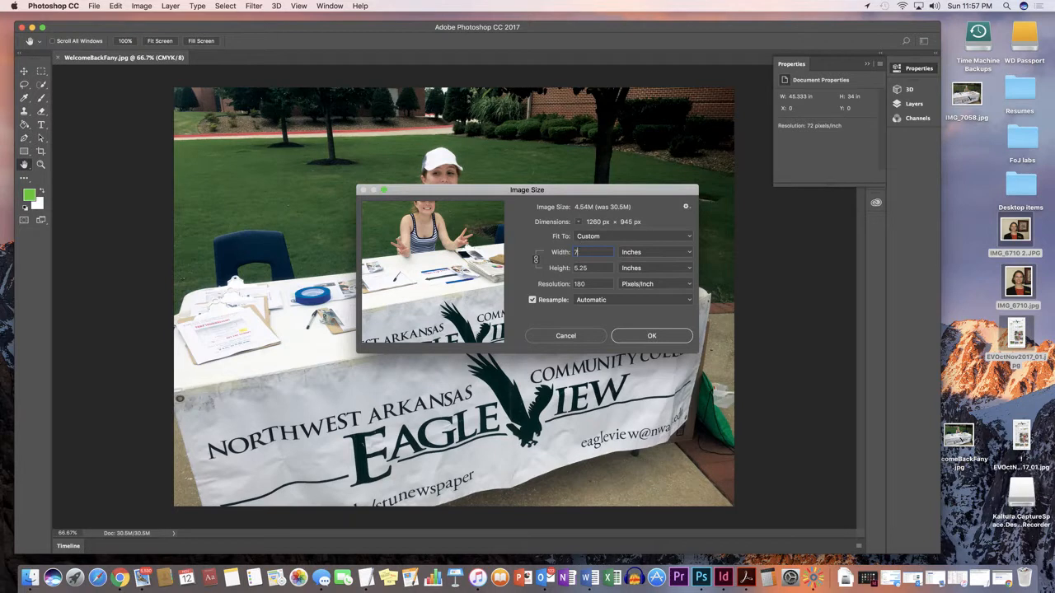
{"action": "type", "text": "6"}
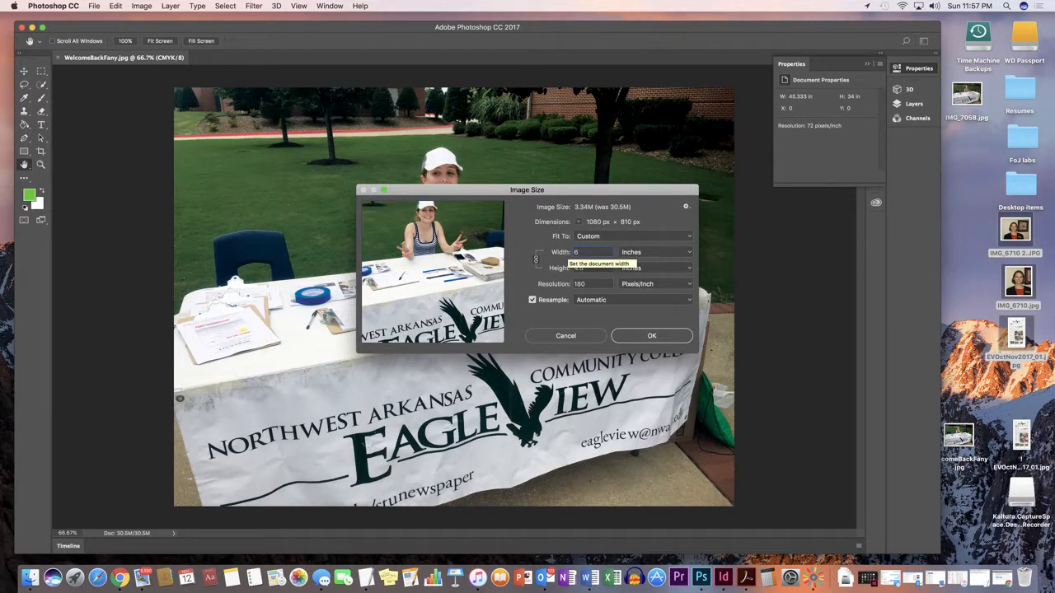
{"action": "left_click", "coordinate": [641, 340]}
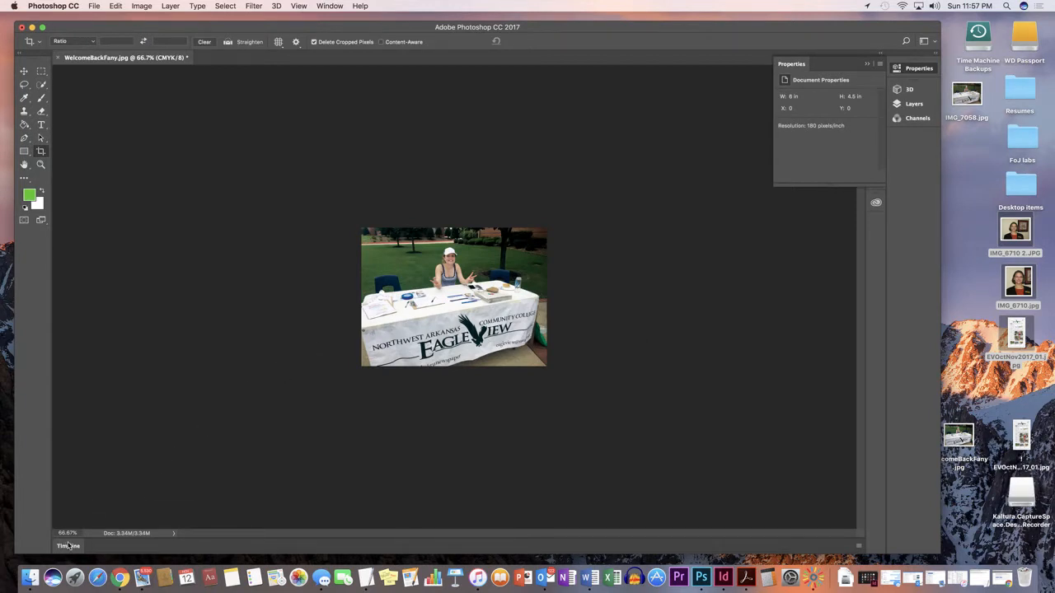
Step: Save the resized image over the WelcomeBackFany file
{"action": "left_click_drag", "start_coordinate": [77, 533], "coordinate": [58, 533]}
{"action": "type", "text": "100"}
{"action": "key", "text": "Return"}
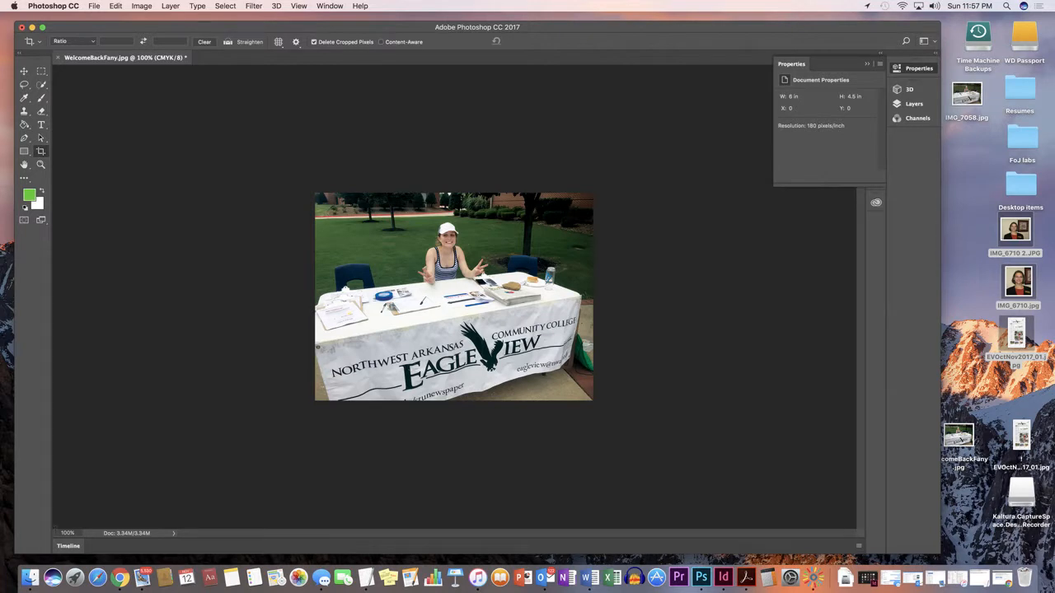
{"action": "left_click", "coordinate": [95, 6]}
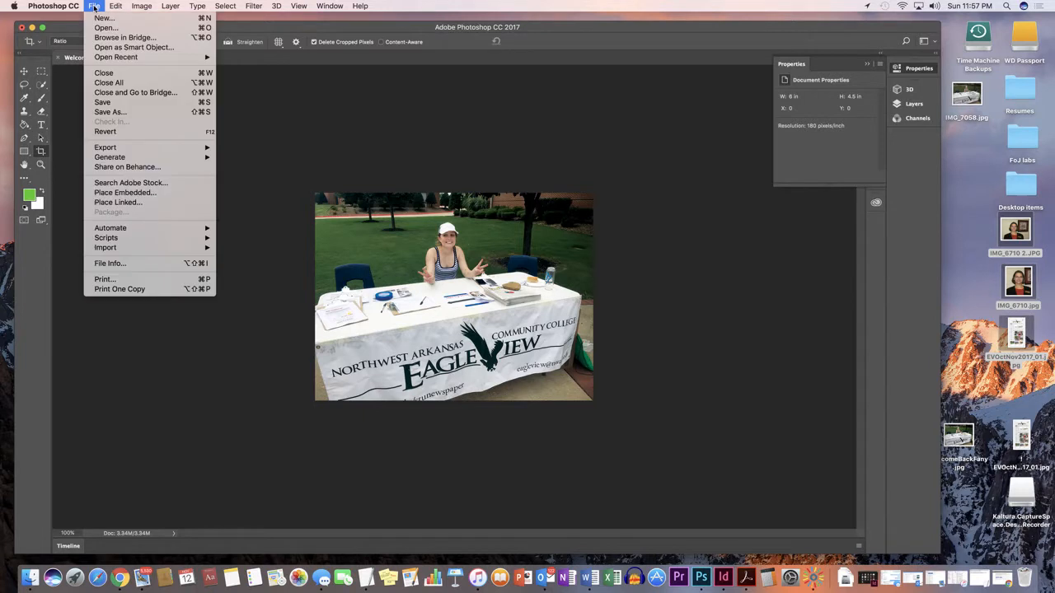
{"action": "left_click", "coordinate": [107, 103]}
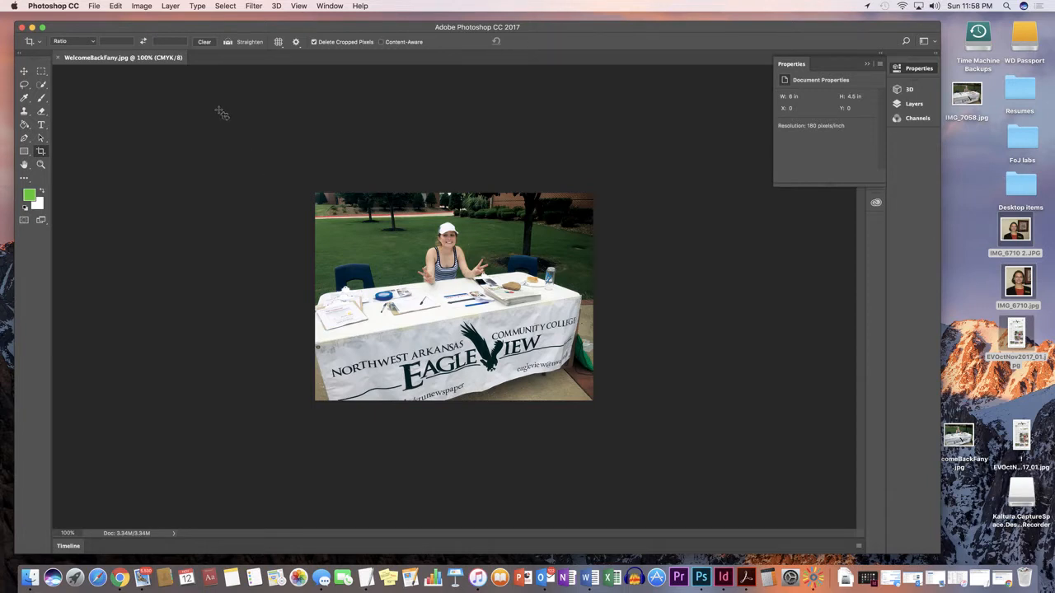
Step: Minimize the Photoshop window
{"action": "left_click", "coordinate": [32, 28]}
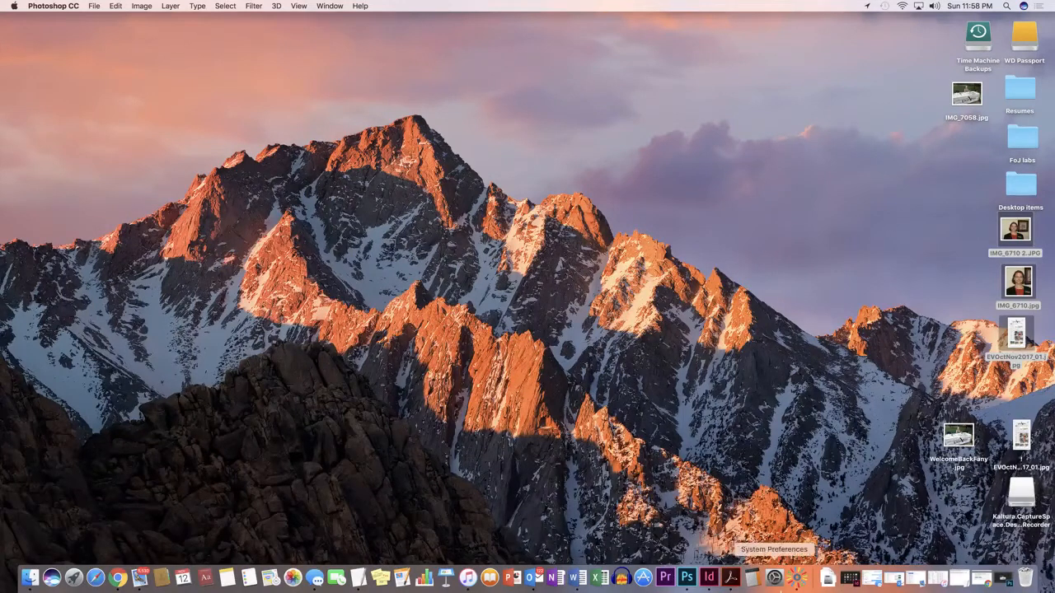
{"action": "left_click", "coordinate": [796, 579]}
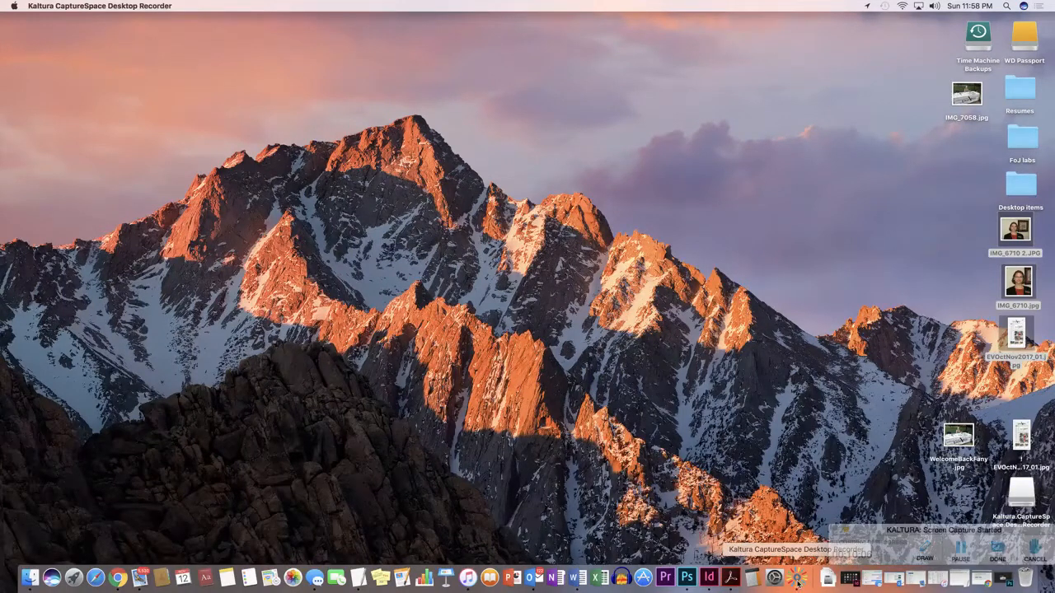